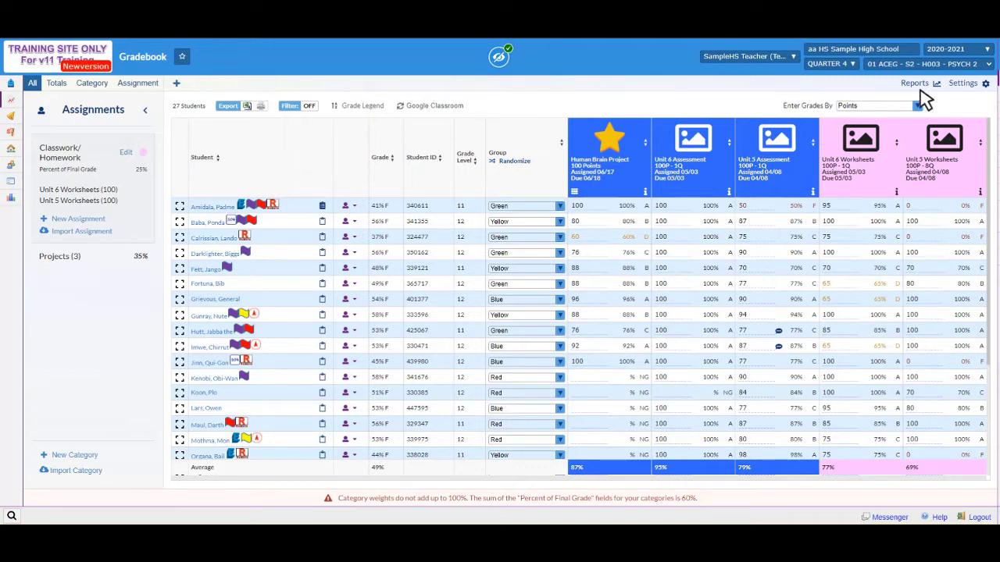
# Step: Apply the gradebook configuration with assignment grades weighted by category
pyautogui.click(965, 86)
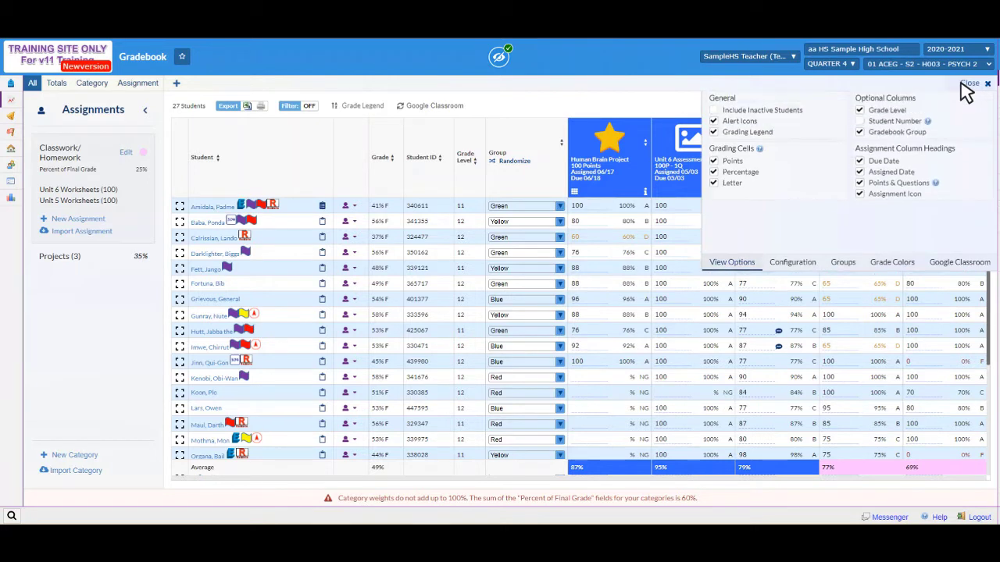
pyautogui.click(815, 269)
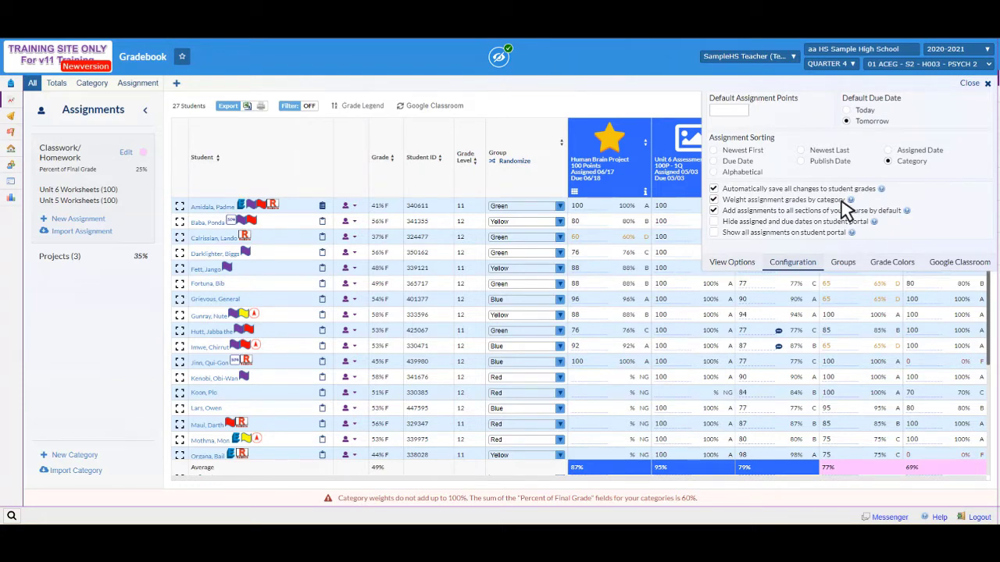
pyautogui.click(714, 199)
pyautogui.click(713, 200)
pyautogui.click(637, 110)
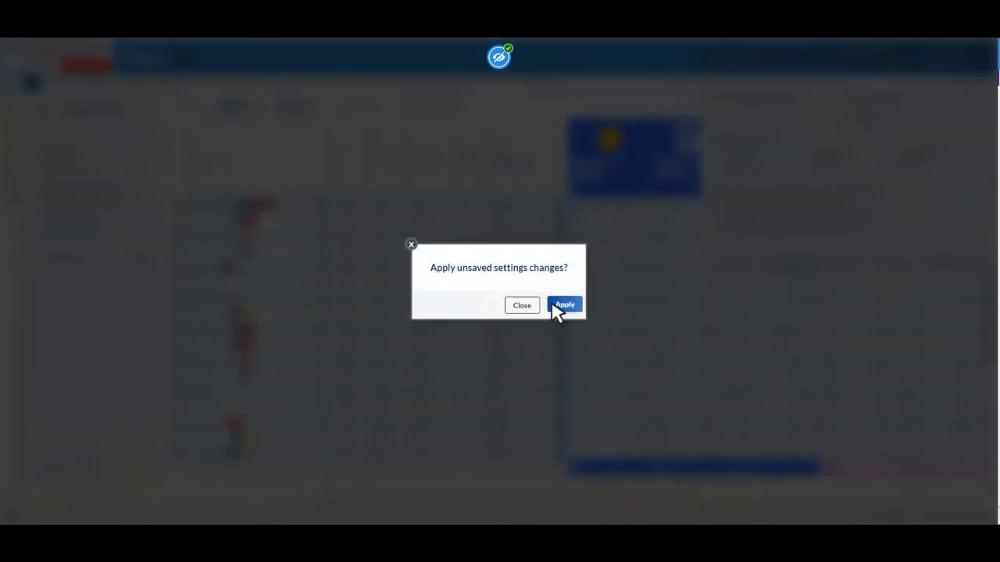
pyautogui.click(553, 306)
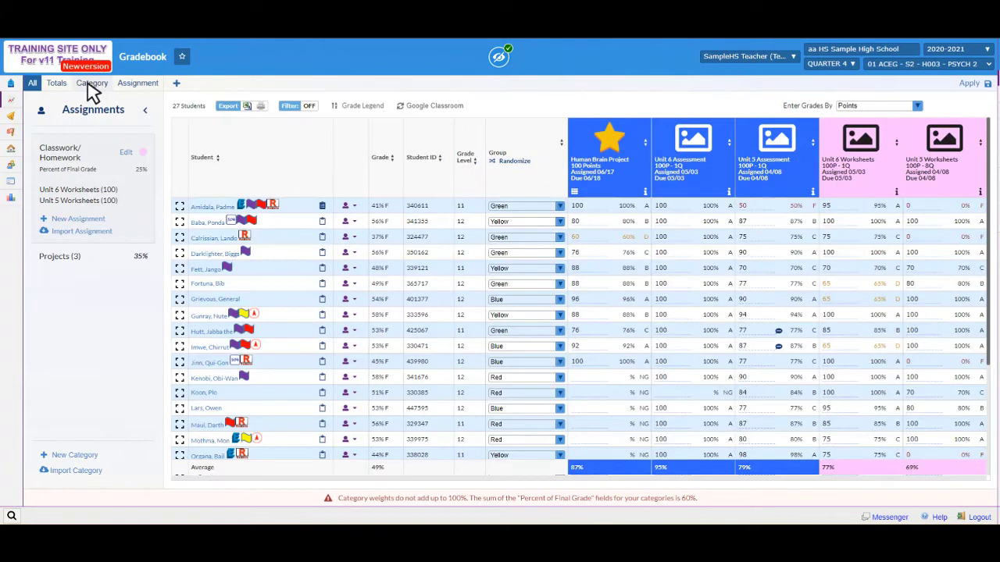
# Step: Start a new category titled Tests worth 40% of the final grade and color it orange
pyautogui.click(91, 83)
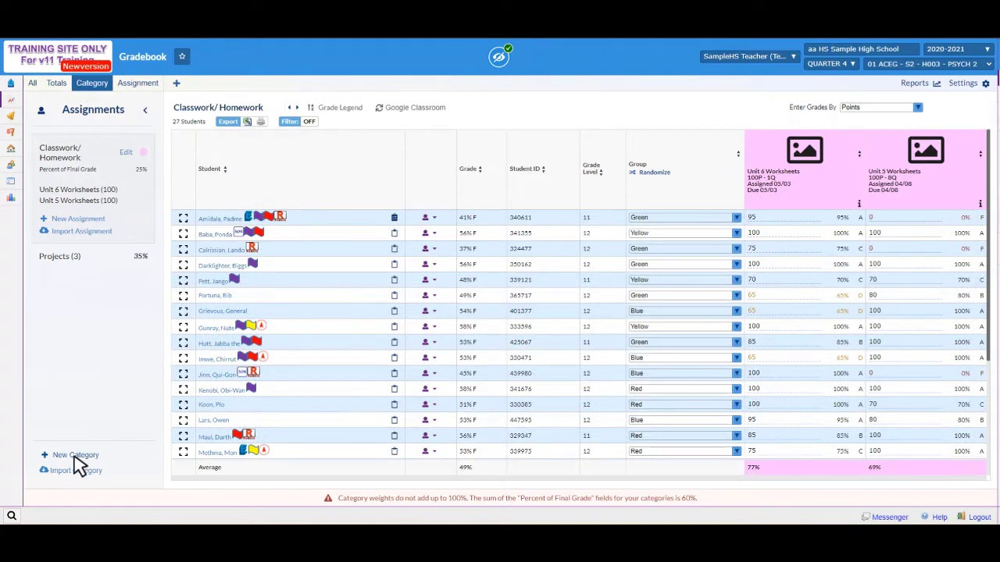
pyautogui.click(74, 456)
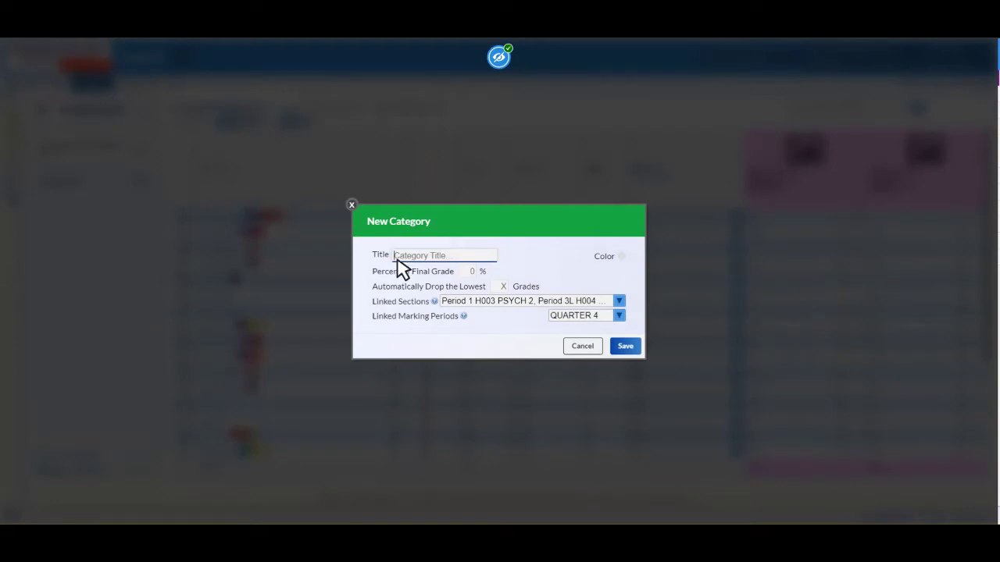
pyautogui.write('Tests')
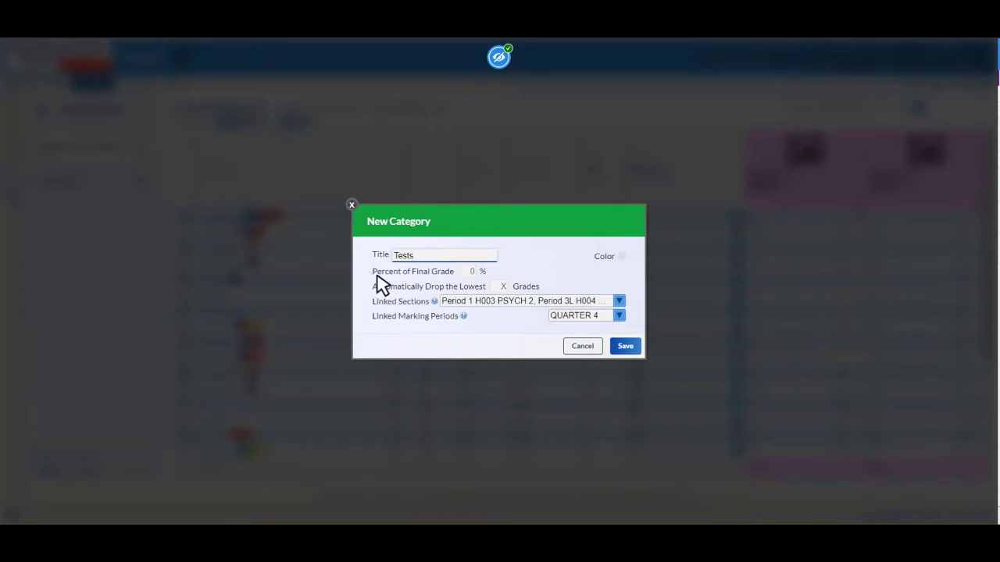
pyautogui.click(466, 272)
pyautogui.click(621, 256)
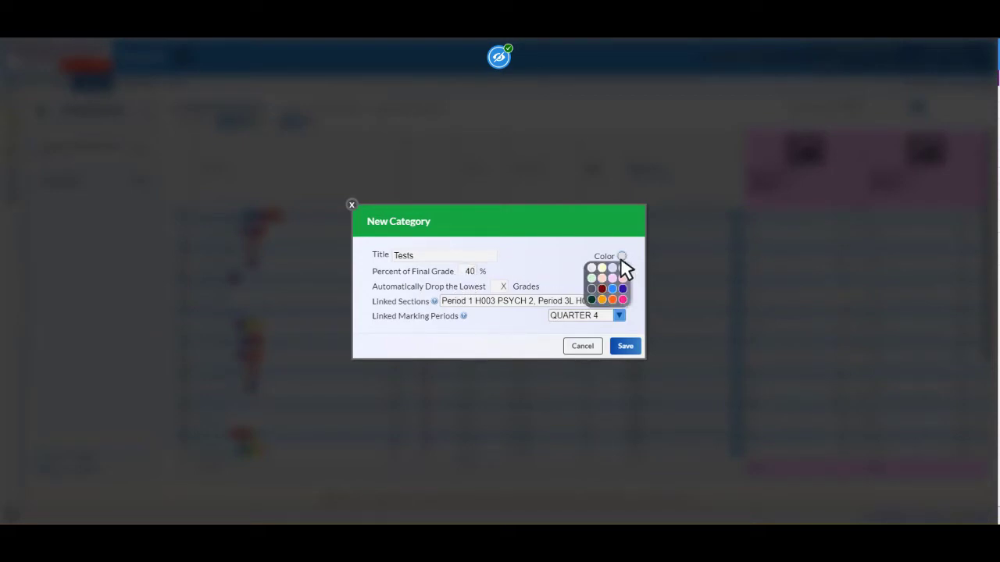
pyautogui.click(613, 299)
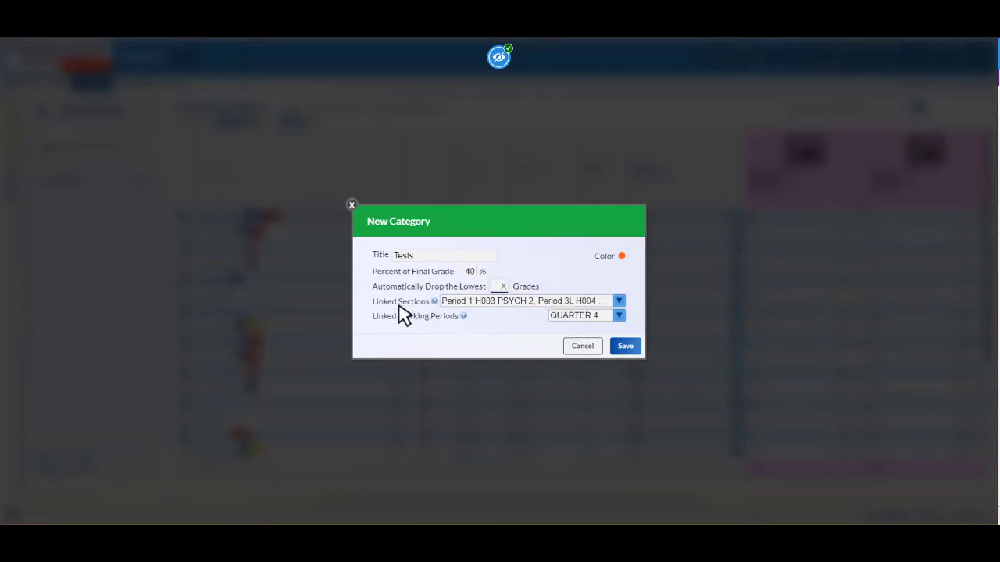
# Step: Review the new category's linked sections, link it to all four quarters and save it
pyautogui.click(479, 305)
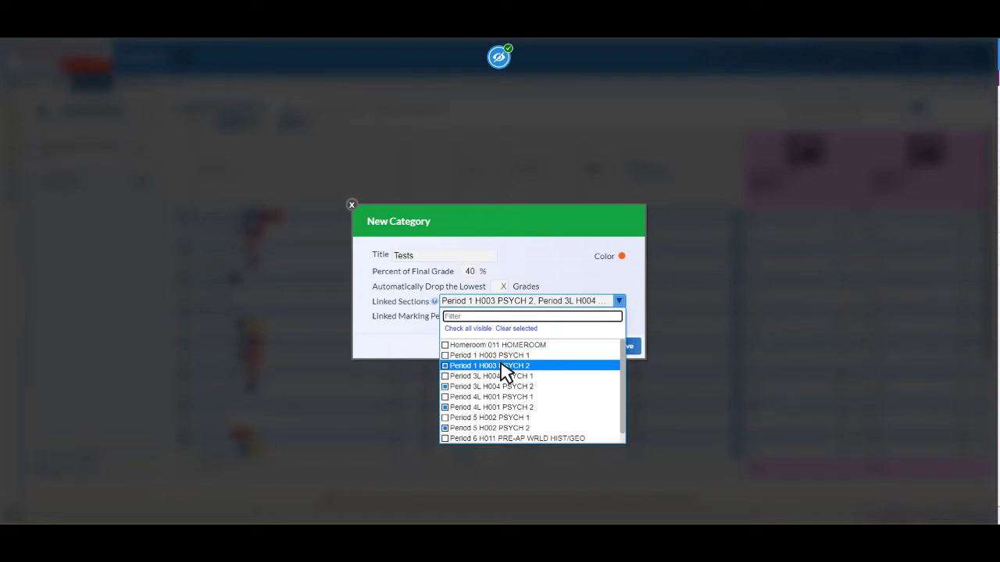
pyautogui.click(552, 283)
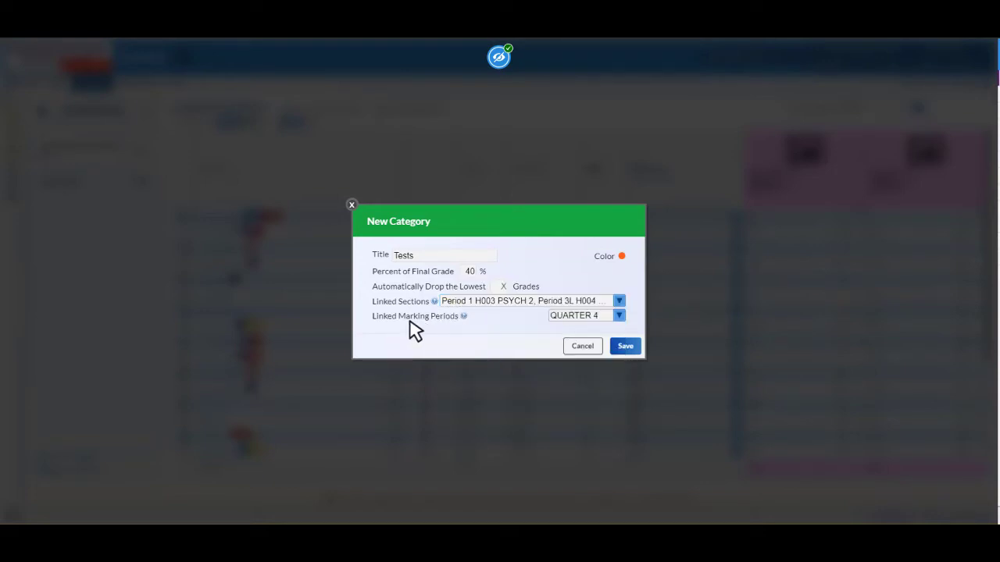
pyautogui.click(595, 315)
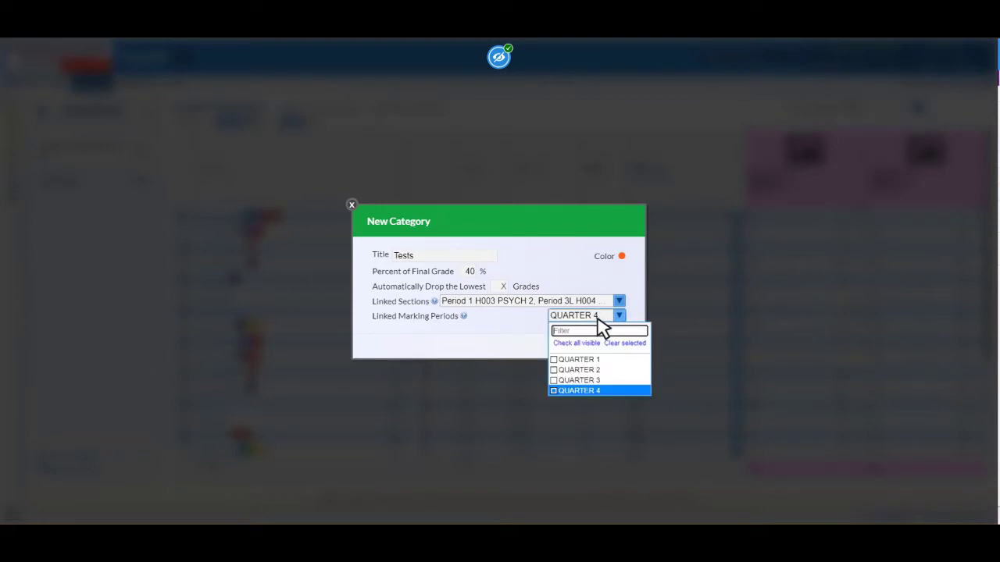
pyautogui.click(601, 391)
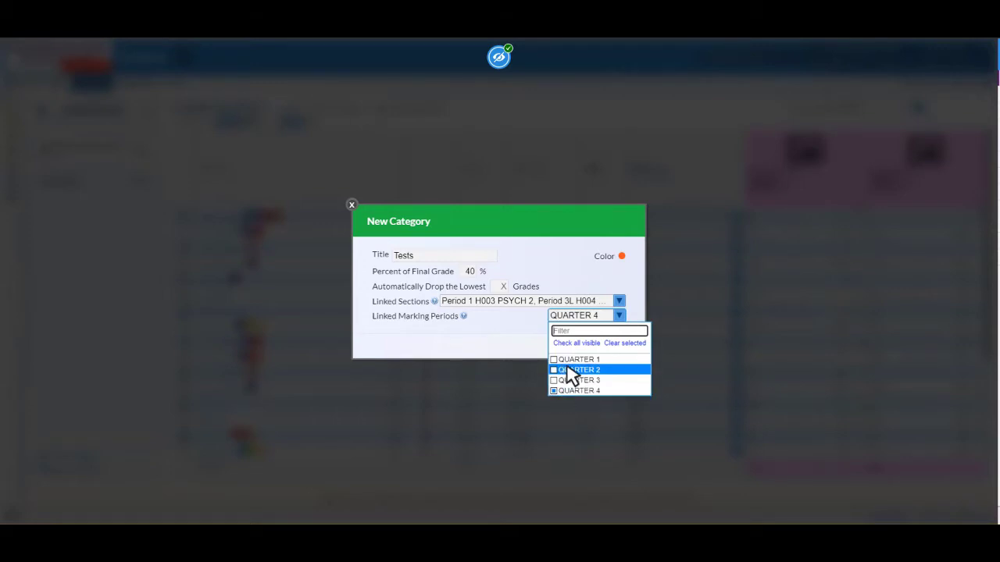
pyautogui.click(579, 343)
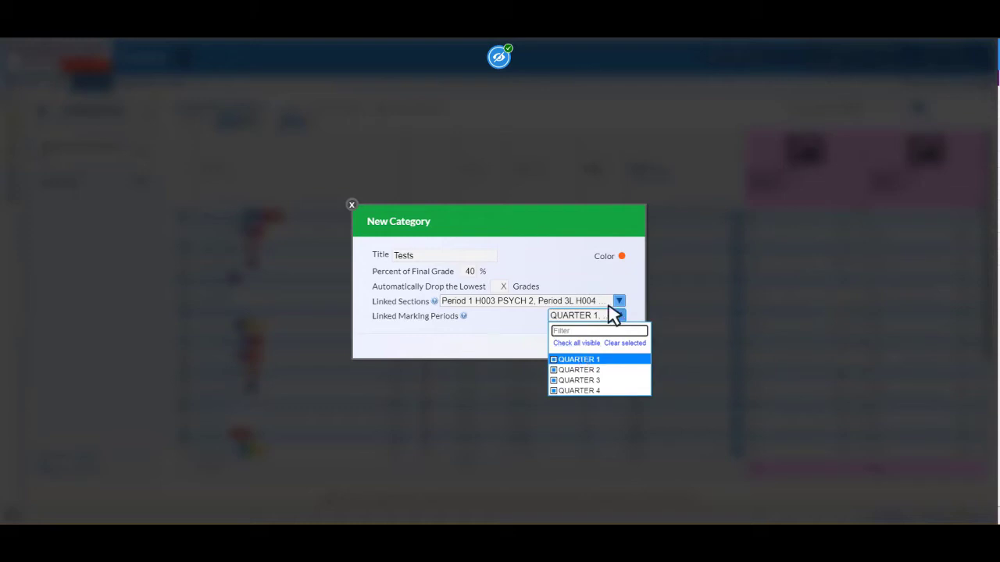
pyautogui.click(612, 312)
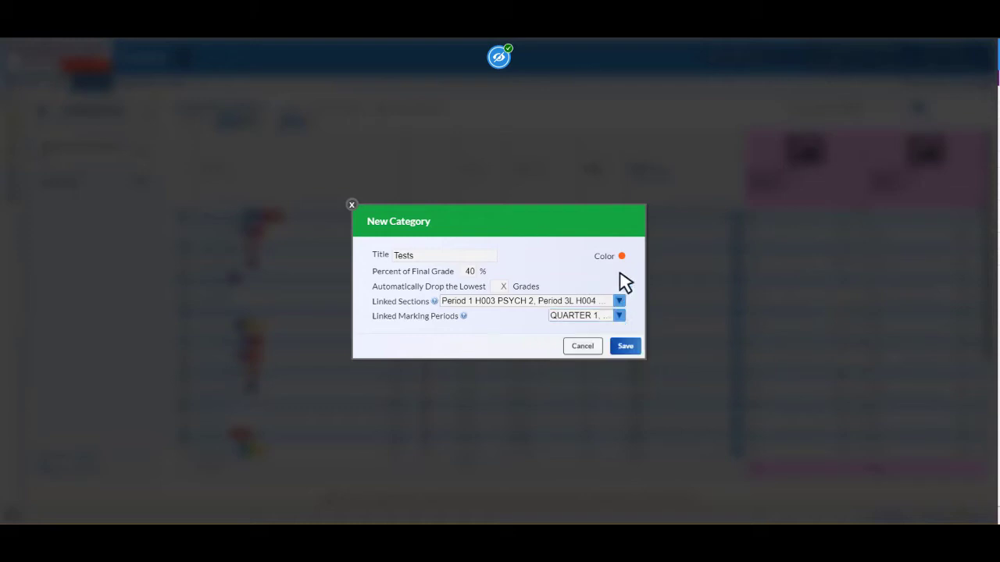
pyautogui.click(625, 348)
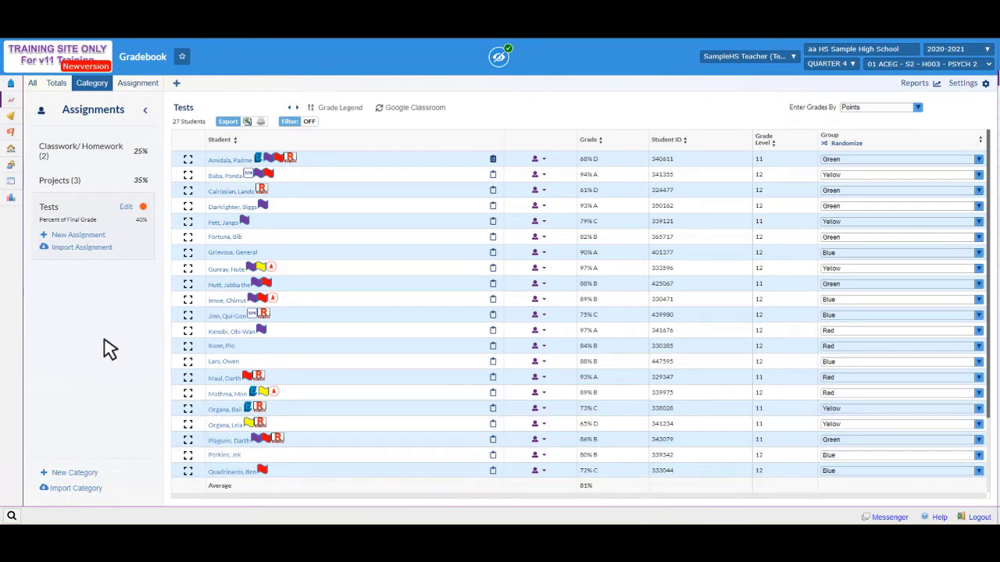
# Step: Open the Projects category for editing and review its linked sections
pyautogui.click(94, 185)
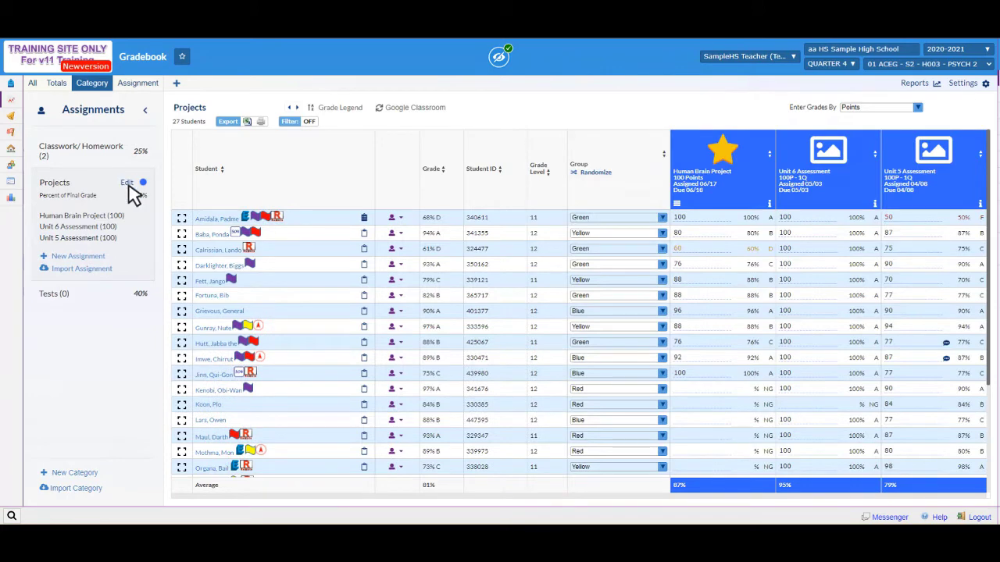
pyautogui.click(128, 185)
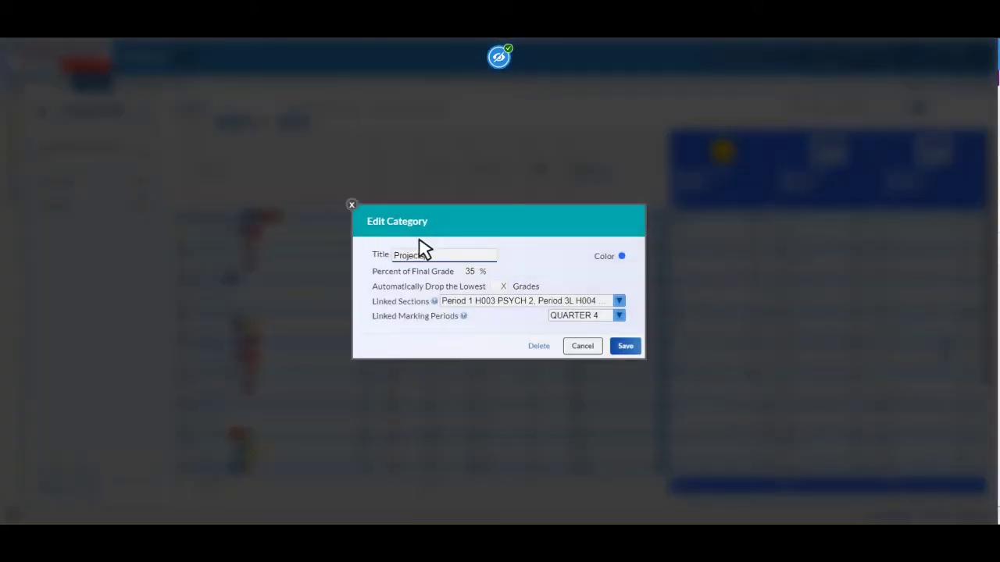
pyautogui.click(598, 306)
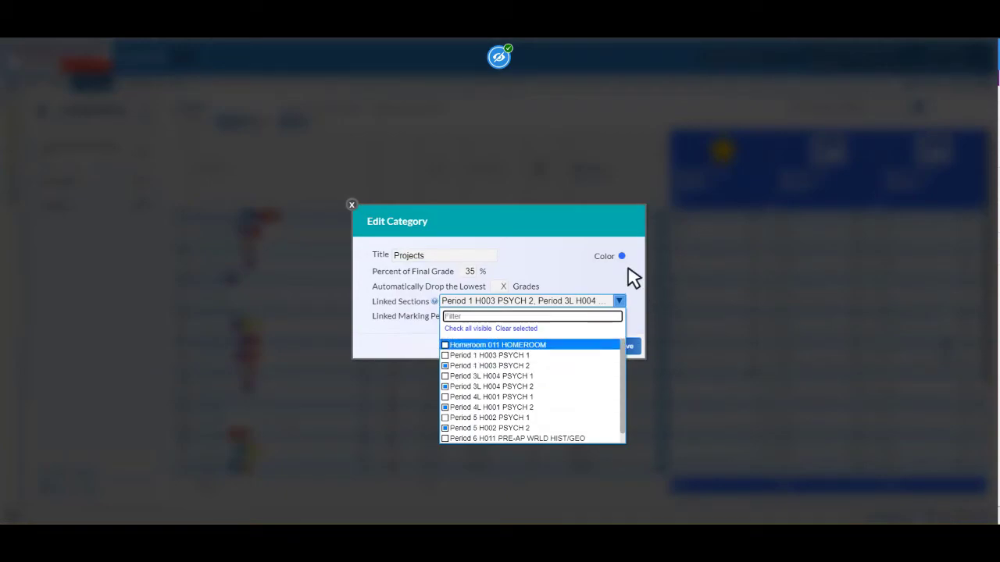
pyautogui.click(633, 279)
pyautogui.click(628, 344)
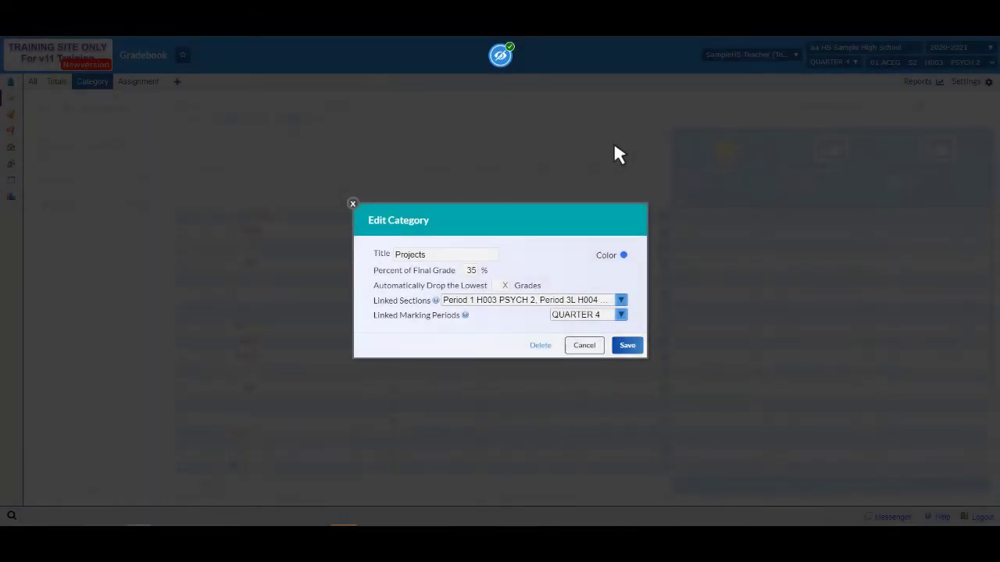
pyautogui.click(540, 350)
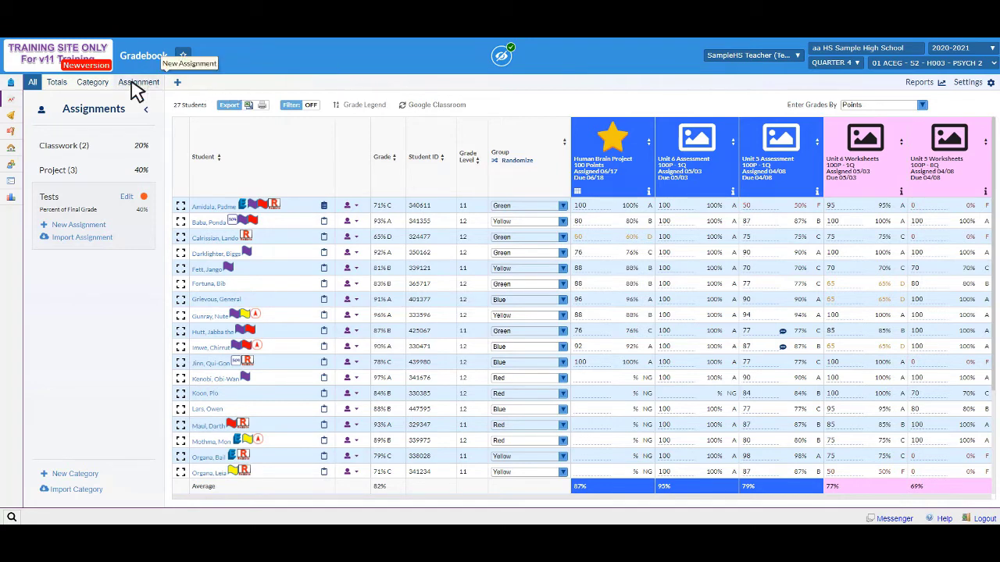
# Step: Start a new assignment and give it the light bulb system image
pyautogui.click(87, 85)
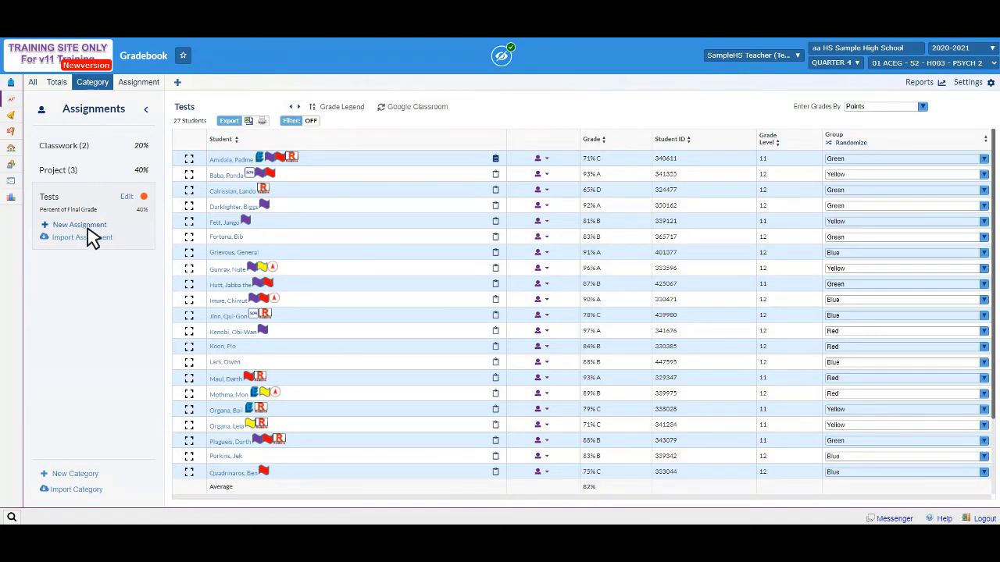
pyautogui.click(178, 82)
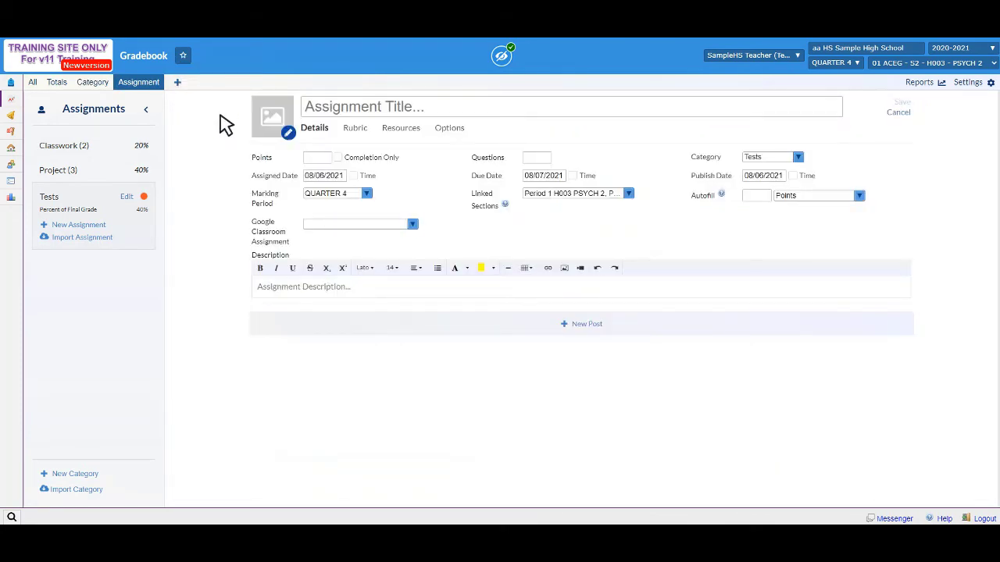
pyautogui.click(287, 134)
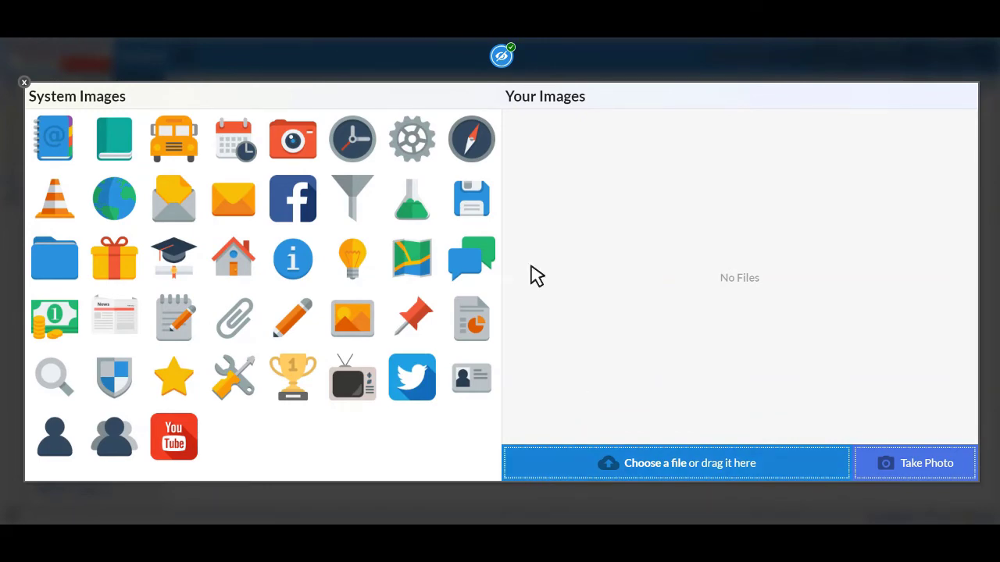
pyautogui.click(360, 261)
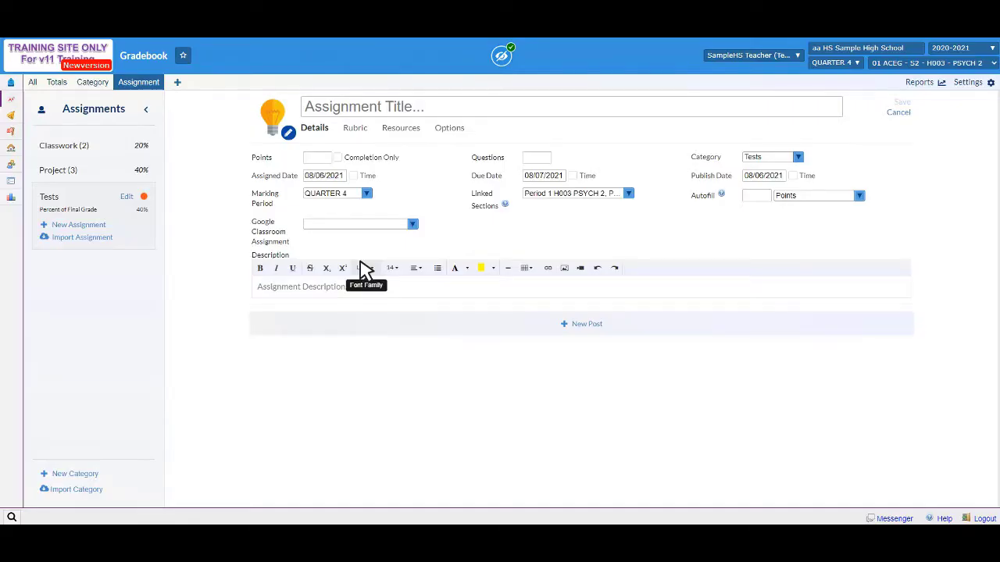
# Step: Title the assignment "unit 3 Test", worth 100 points with Completion Only off, in the Tests category
pyautogui.click(388, 109)
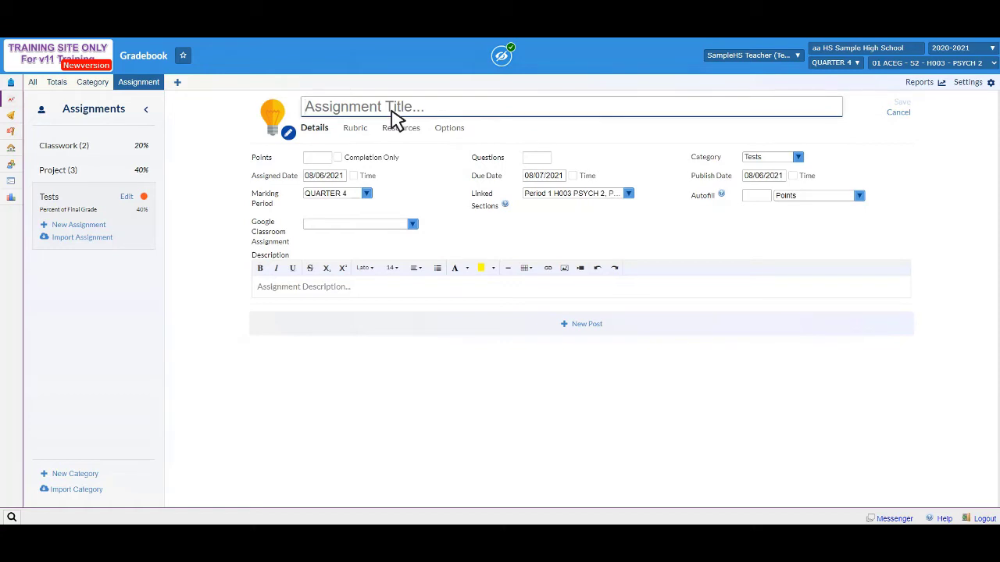
pyautogui.write('unit 3 Test')
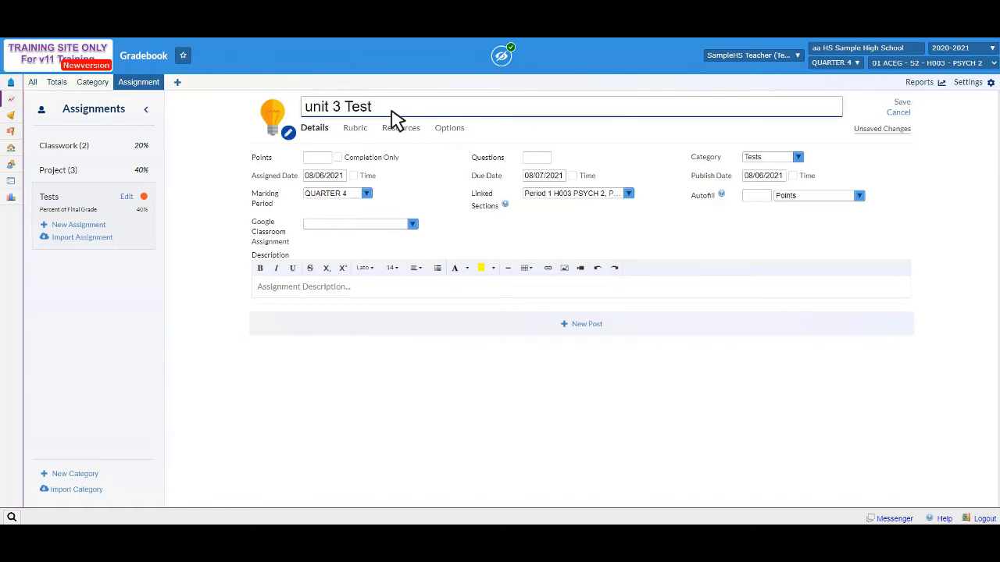
pyautogui.click(323, 157)
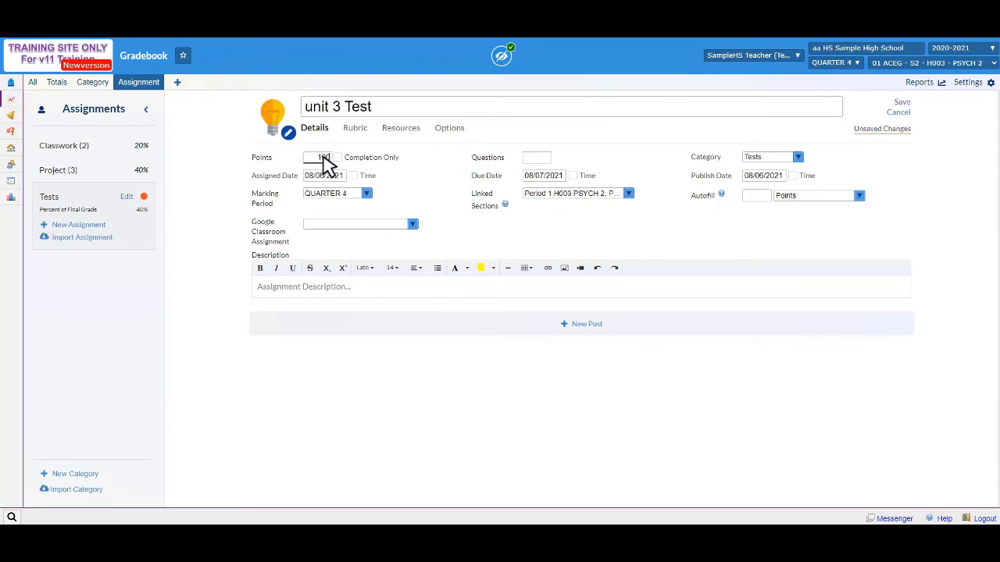
pyautogui.click(338, 158)
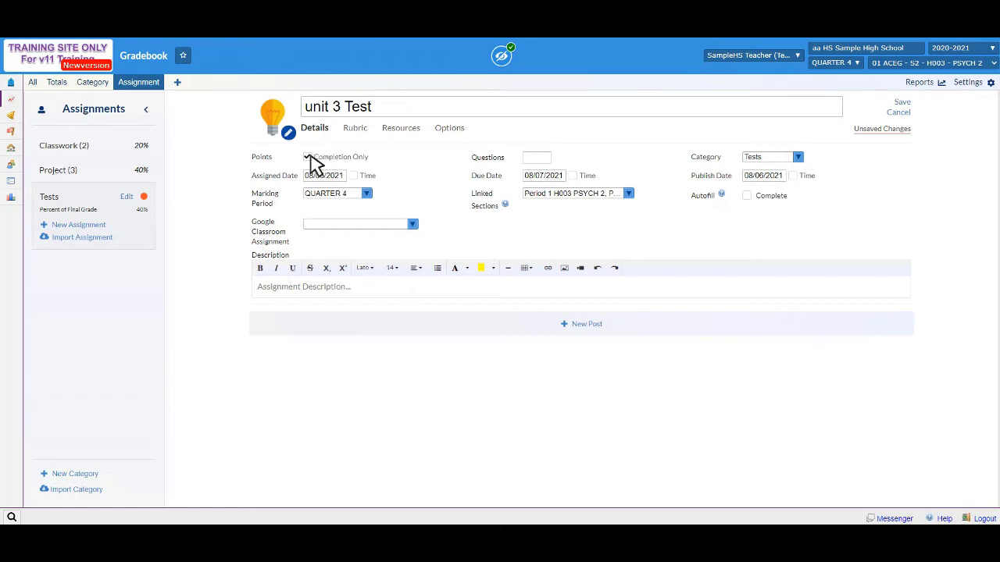
pyautogui.click(310, 159)
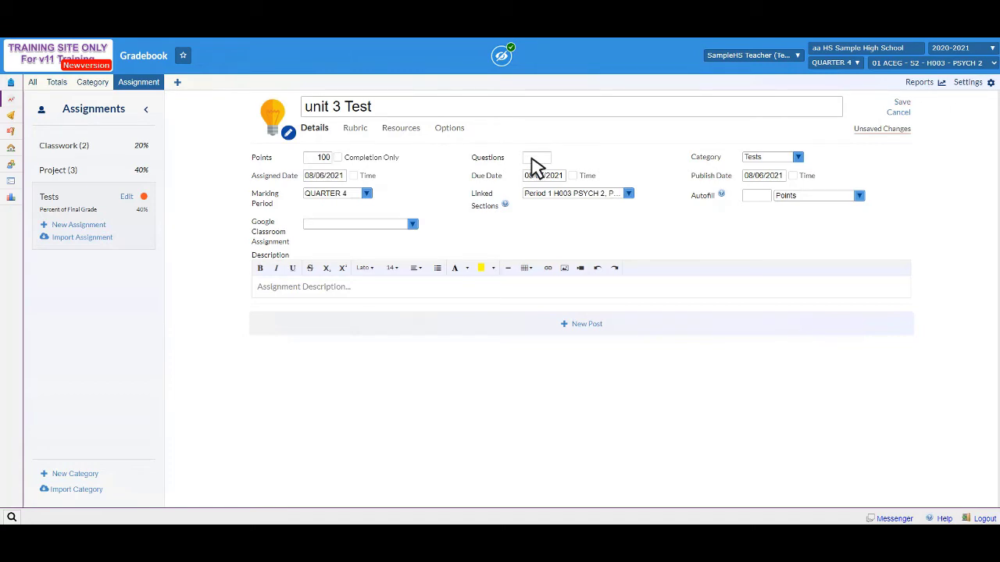
pyautogui.click(799, 157)
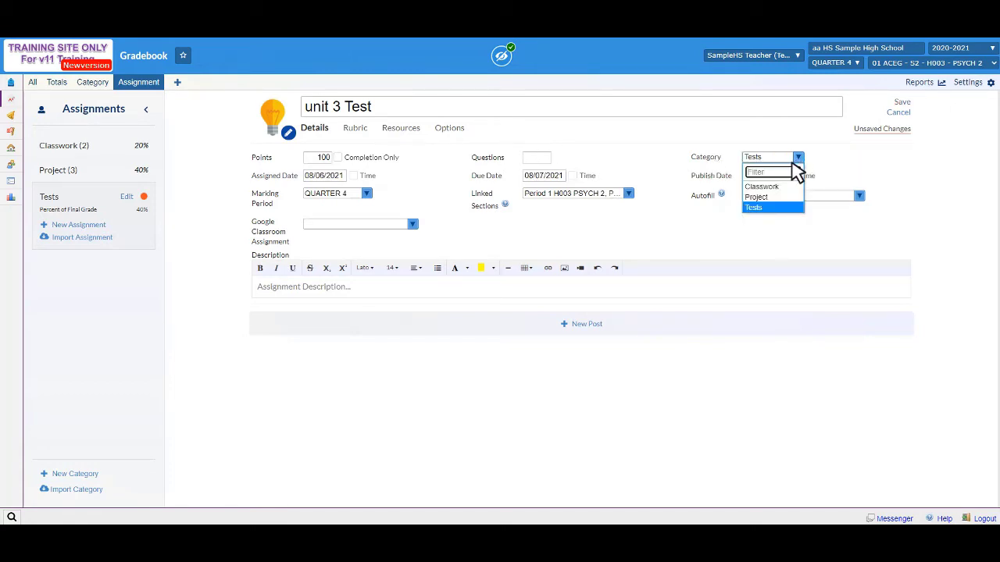
pyautogui.click(782, 210)
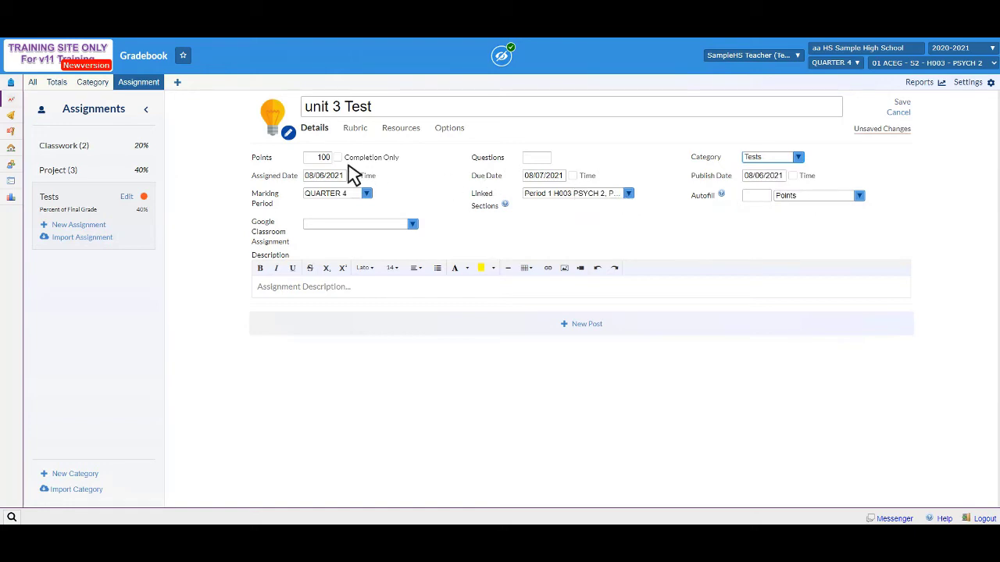
# Step: View the calendars for the assignment's assigned date and due date
pyautogui.click(315, 178)
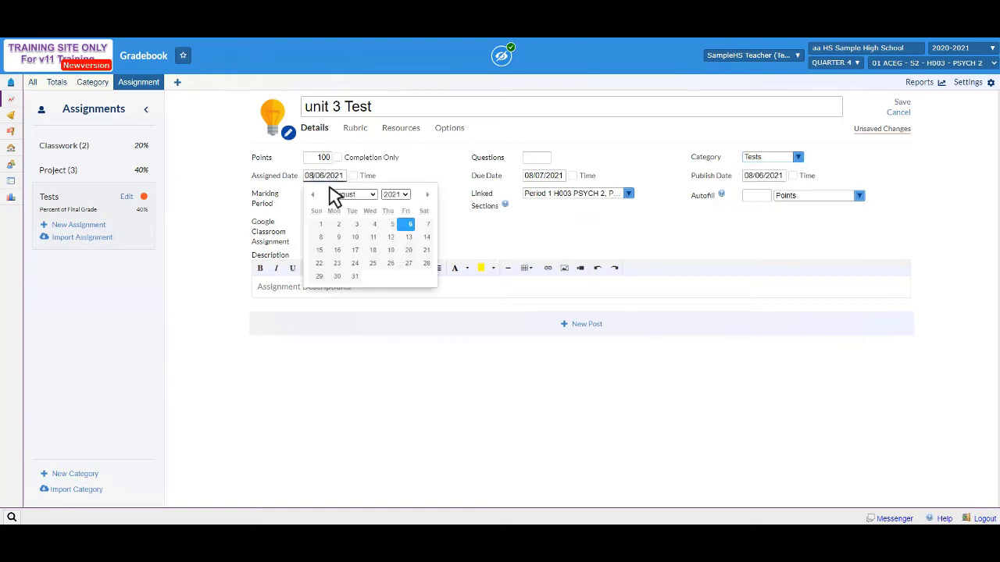
pyautogui.click(540, 179)
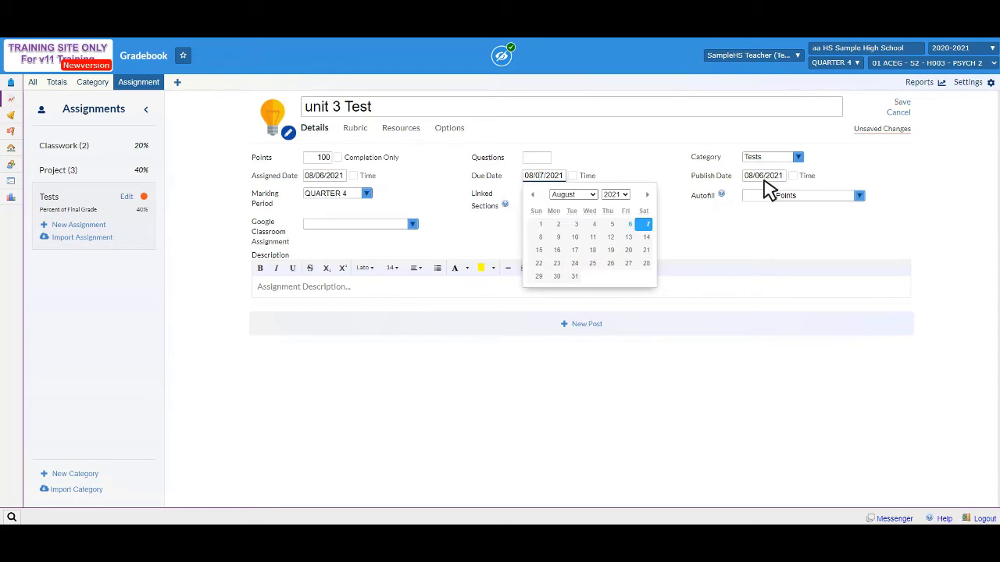
pyautogui.click(714, 220)
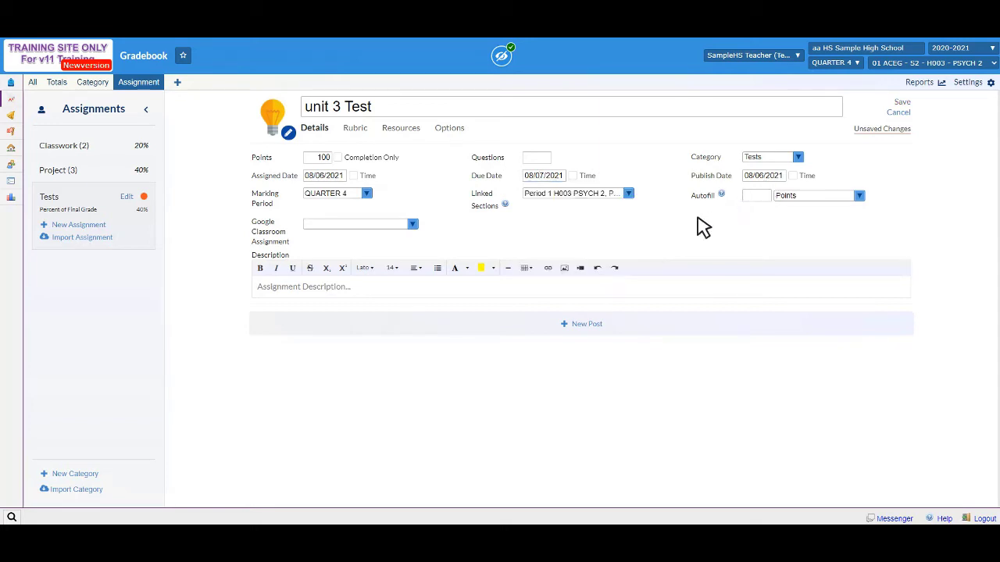
# Step: Review the marking period, linked sections and Google Classroom assignment choices, and save the new assignment
pyautogui.click(367, 195)
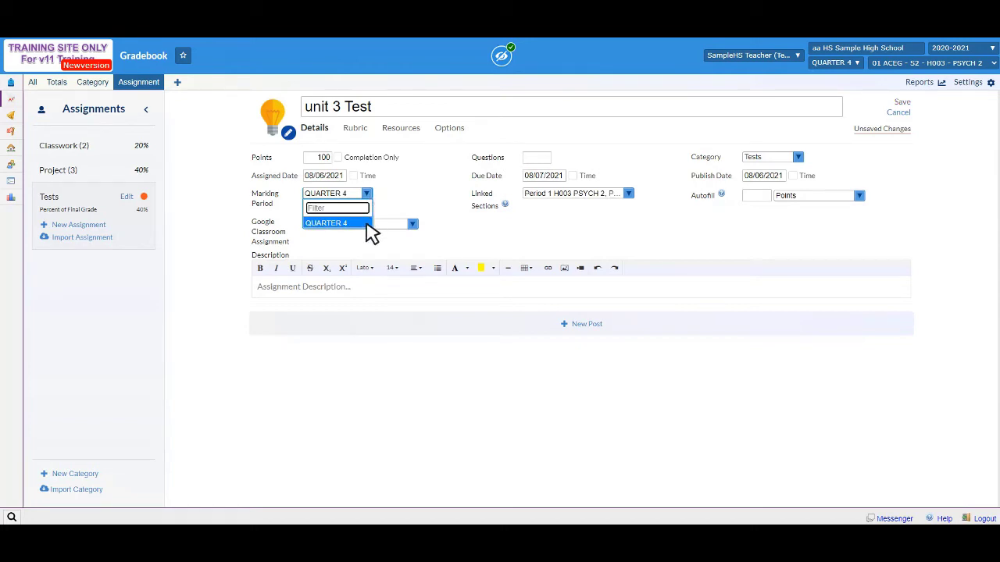
pyautogui.click(629, 196)
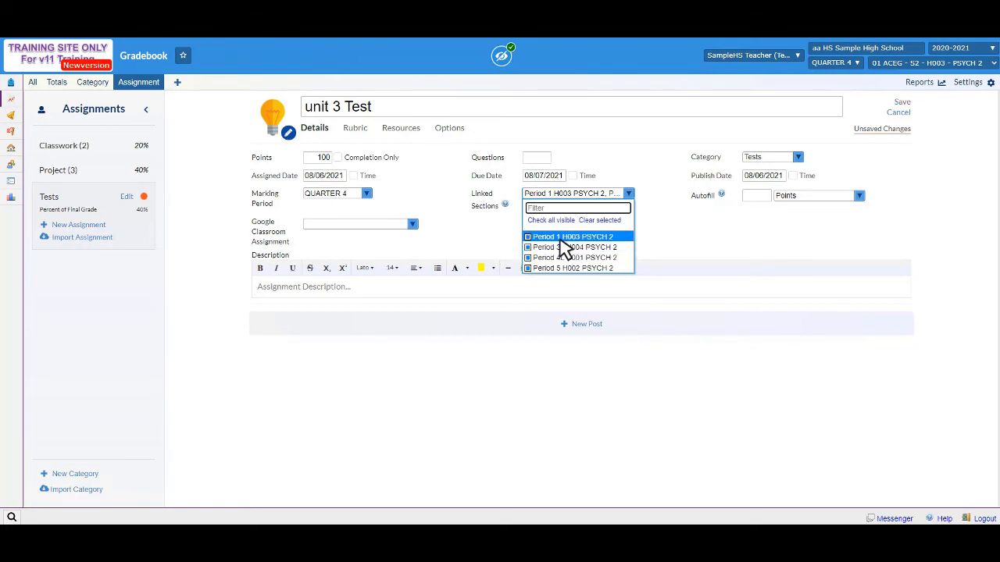
pyautogui.click(663, 244)
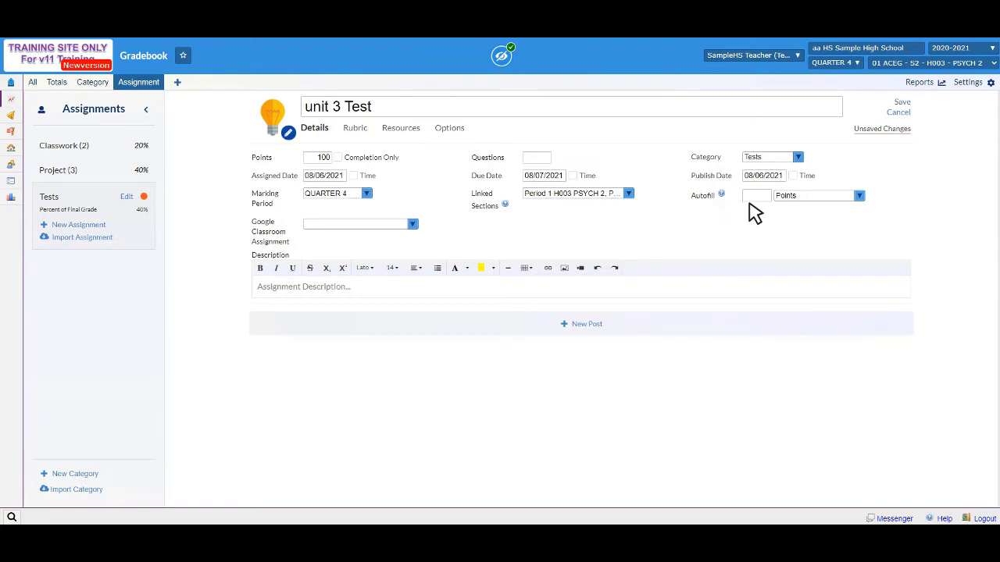
pyautogui.click(414, 226)
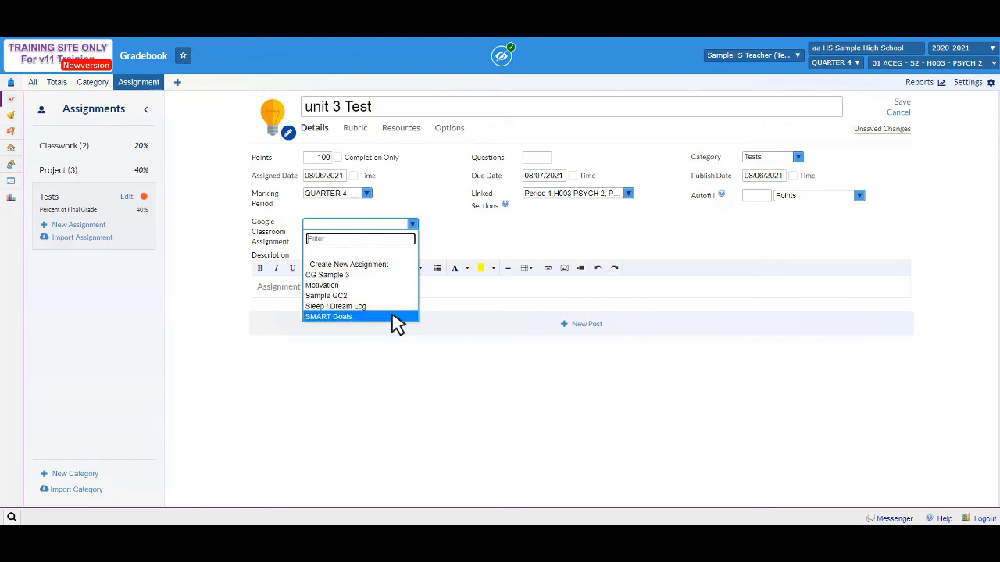
pyautogui.click(458, 229)
pyautogui.click(389, 292)
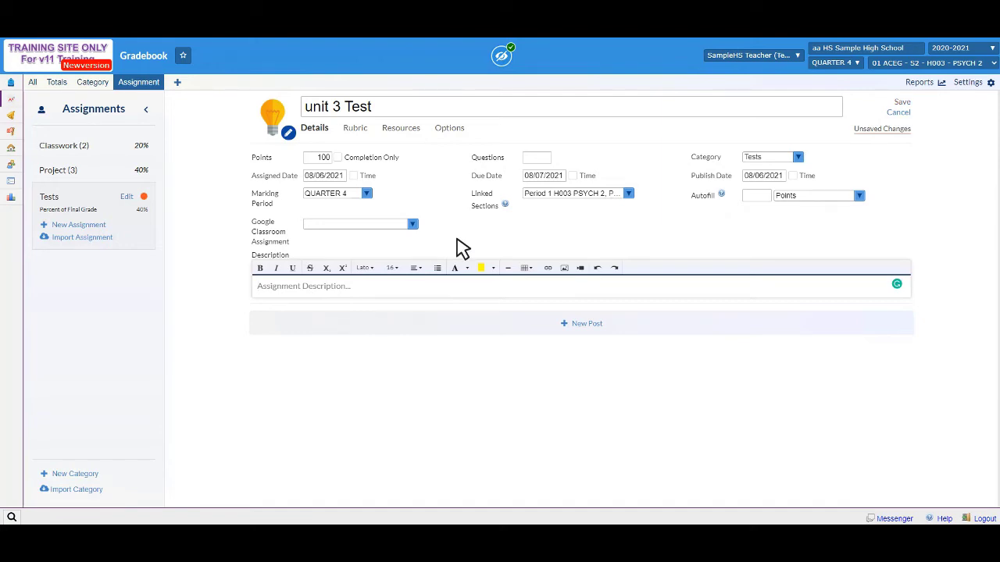
pyautogui.click(900, 103)
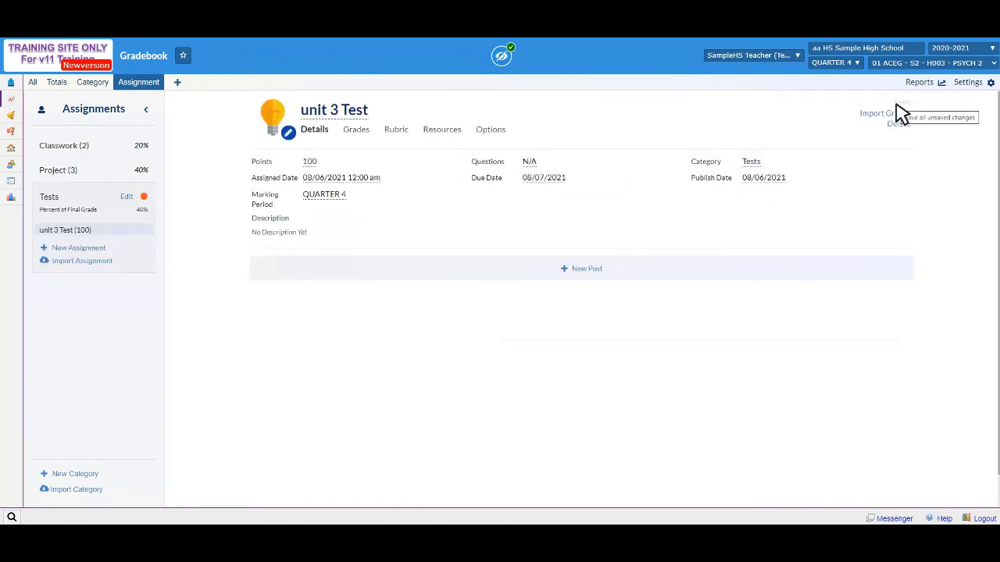
# Step: Reopen the saved assignment for editing and review its student grade entry grid and the rubrics available to attach
pyautogui.click(317, 207)
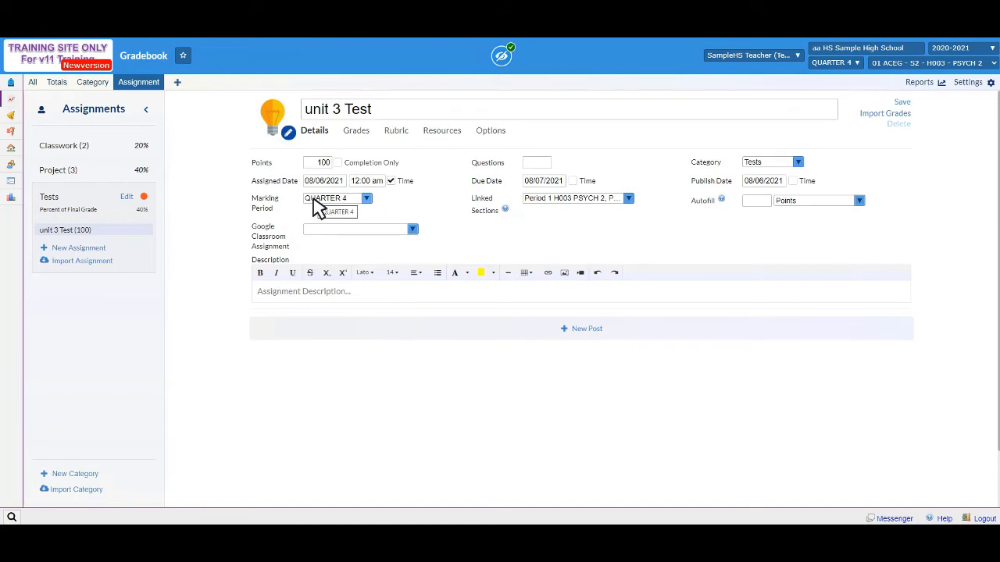
pyautogui.click(359, 135)
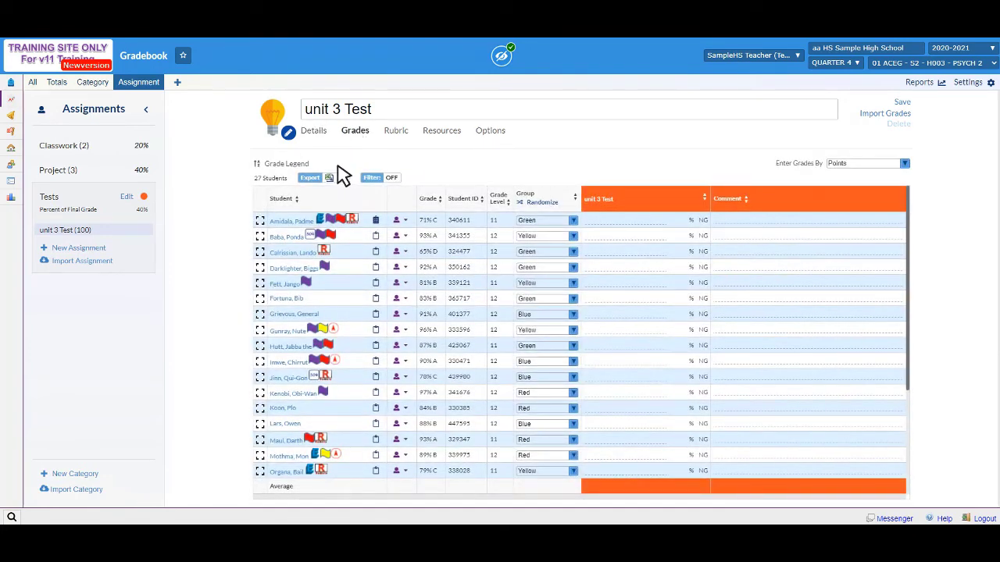
pyautogui.click(612, 222)
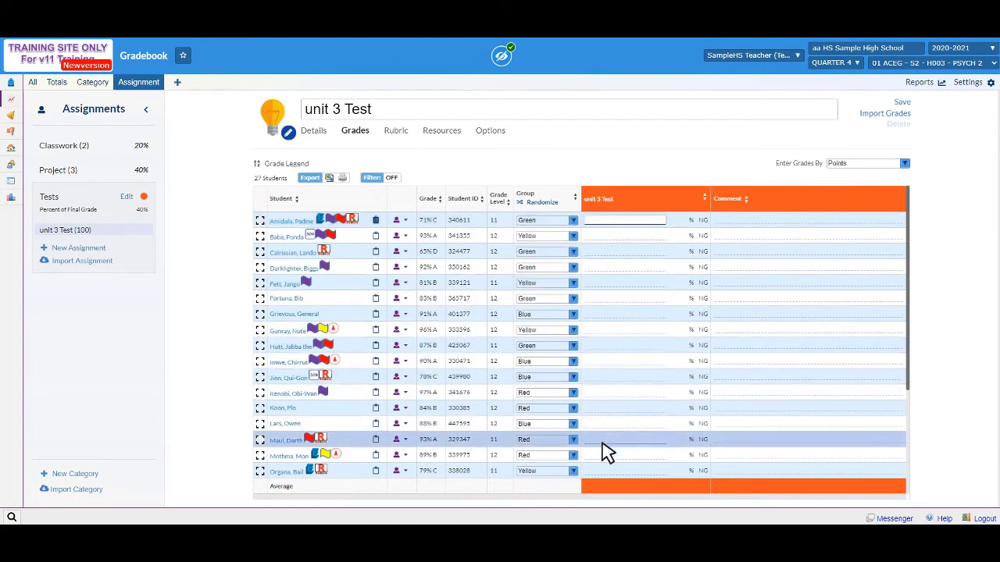
pyautogui.click(395, 133)
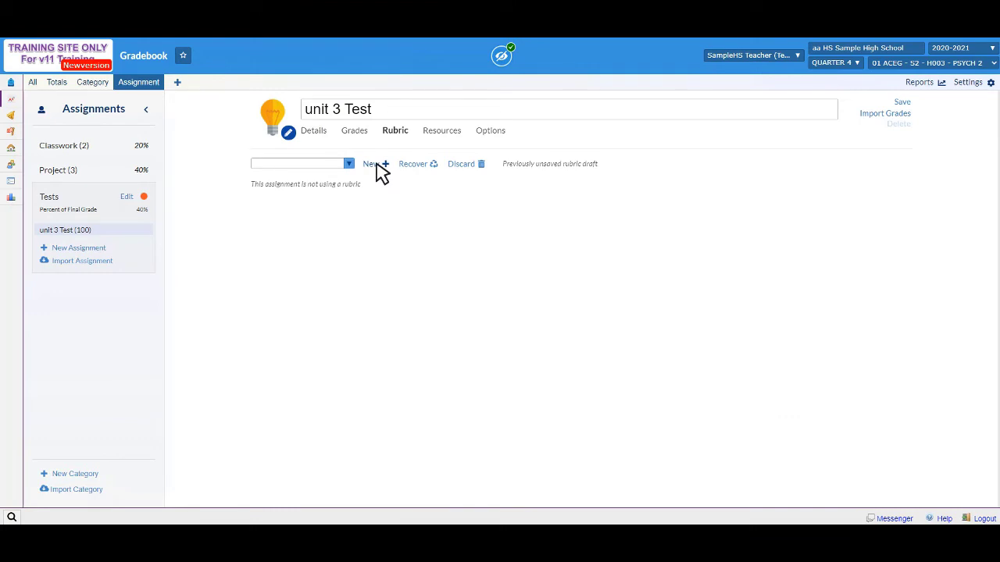
pyautogui.click(349, 166)
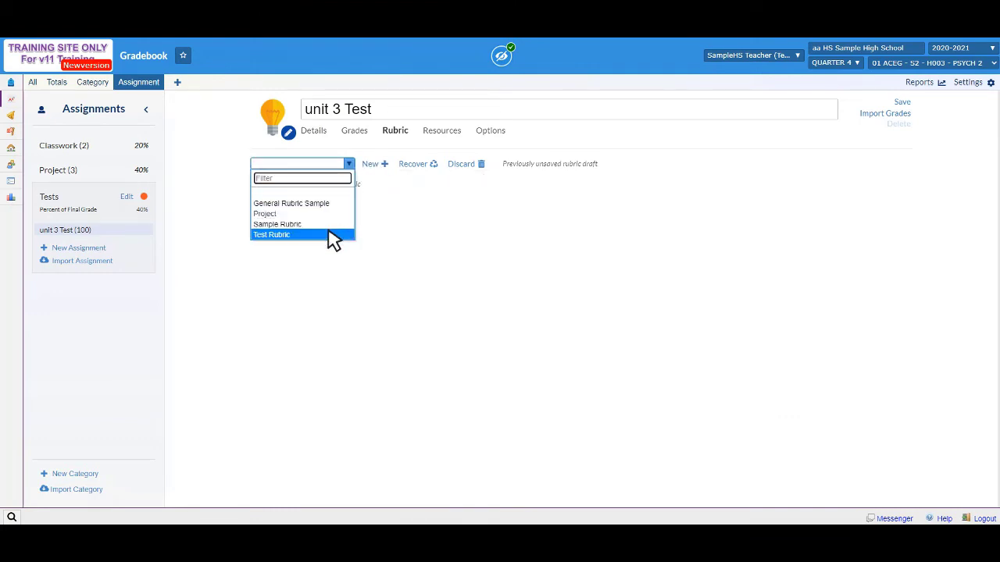
pyautogui.click(428, 208)
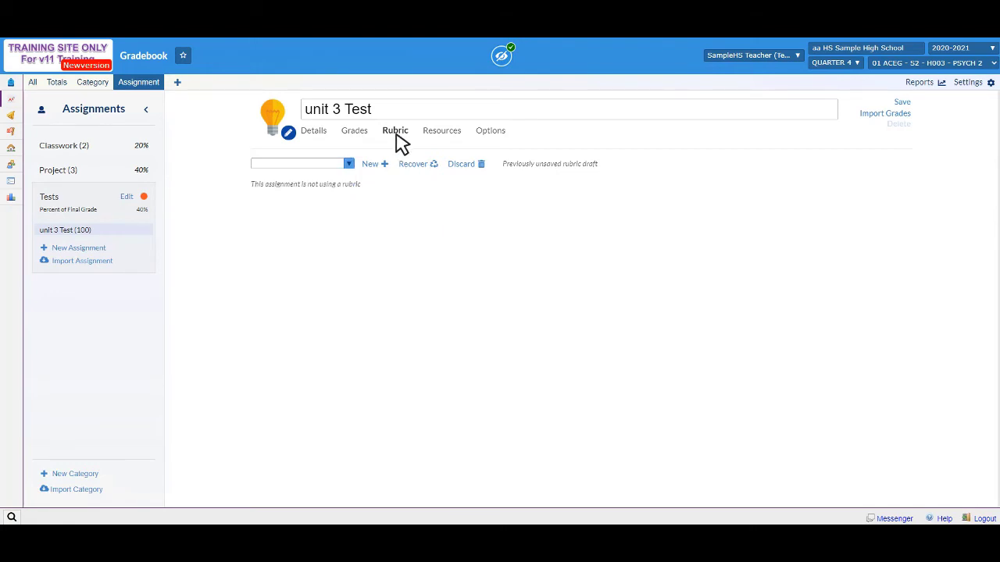
# Step: Try out a link resource titled "Video" with the television system image for the assignment, and cancel it
pyautogui.click(456, 132)
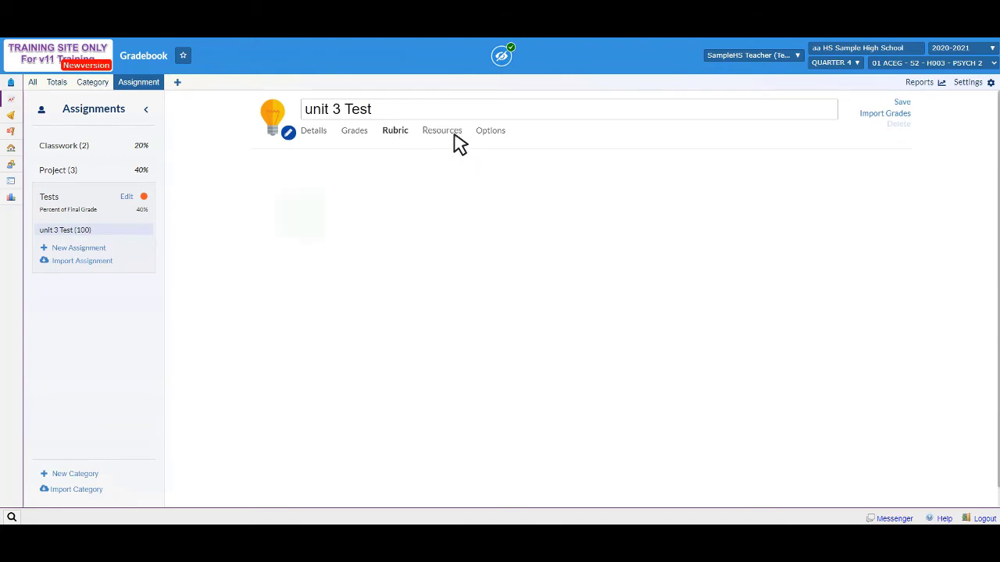
pyautogui.click(313, 210)
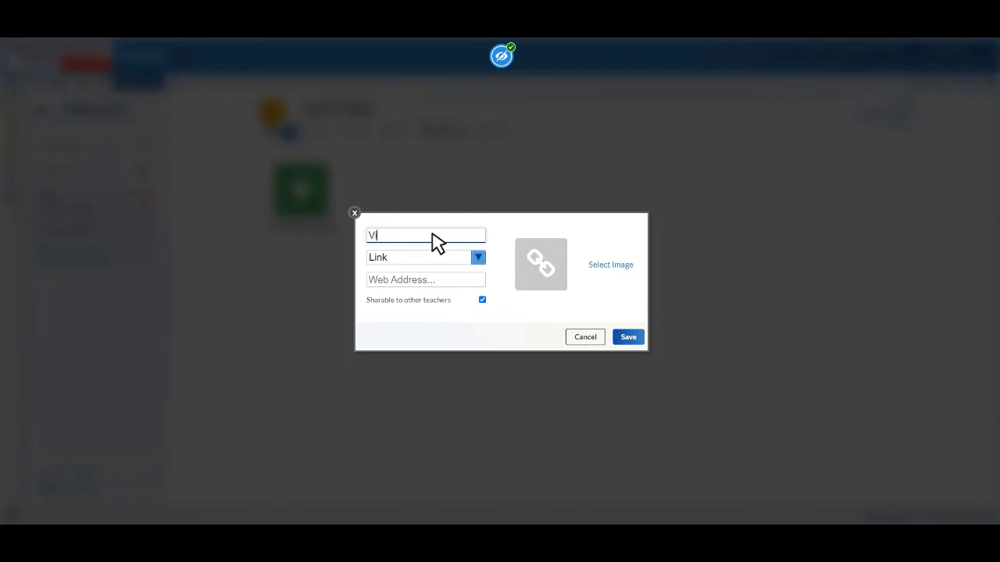
pyautogui.click(408, 260)
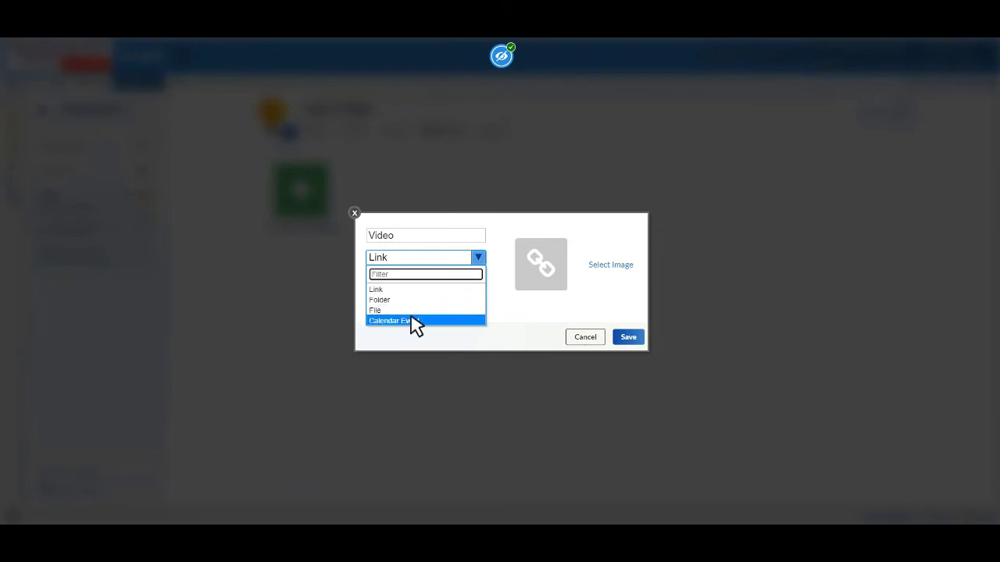
pyautogui.click(509, 321)
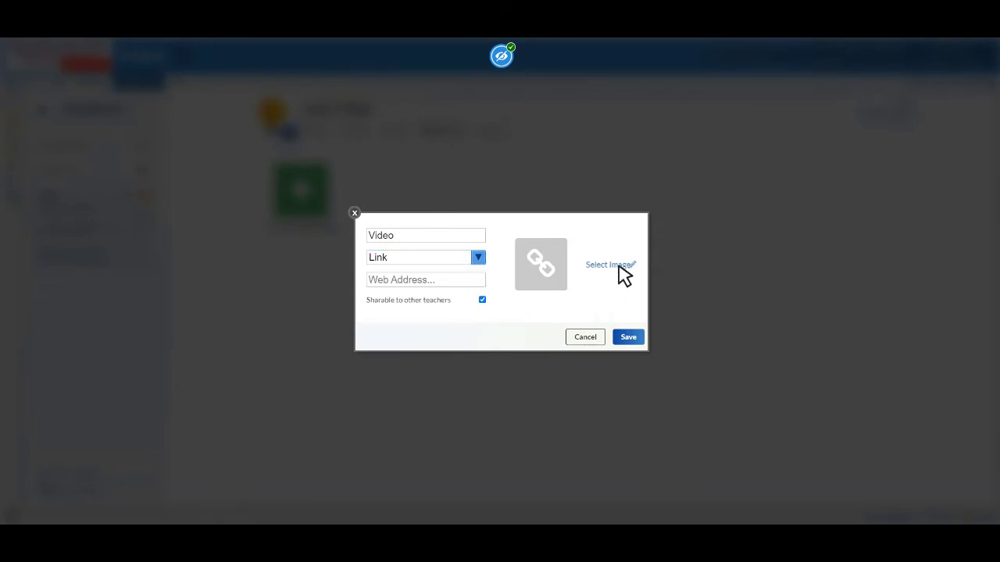
pyautogui.click(619, 265)
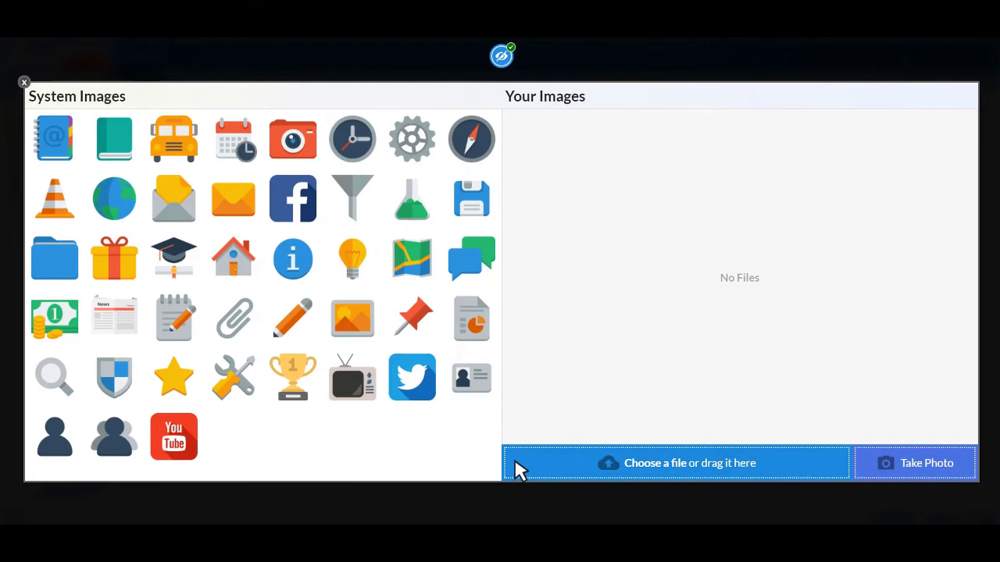
pyautogui.click(349, 395)
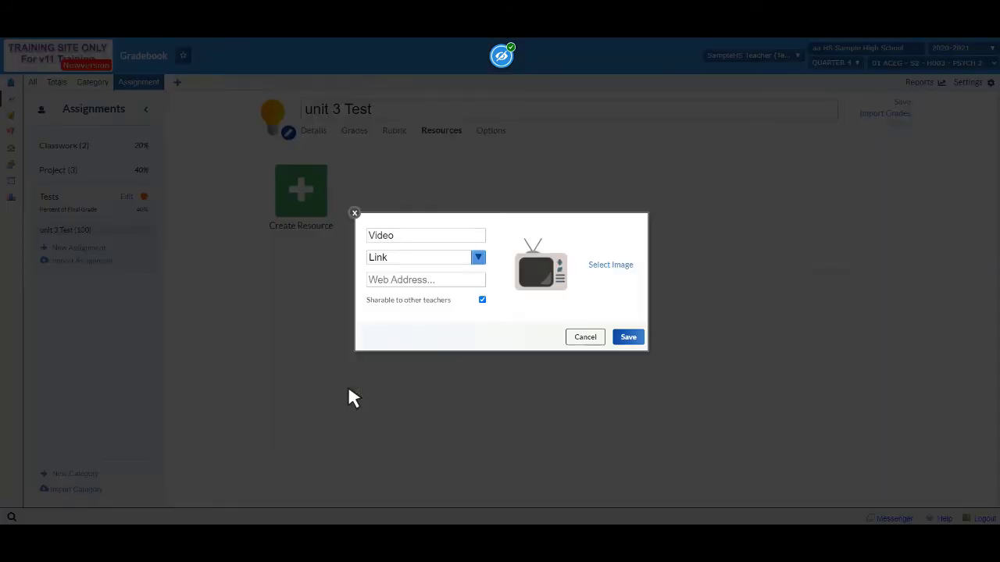
pyautogui.click(585, 336)
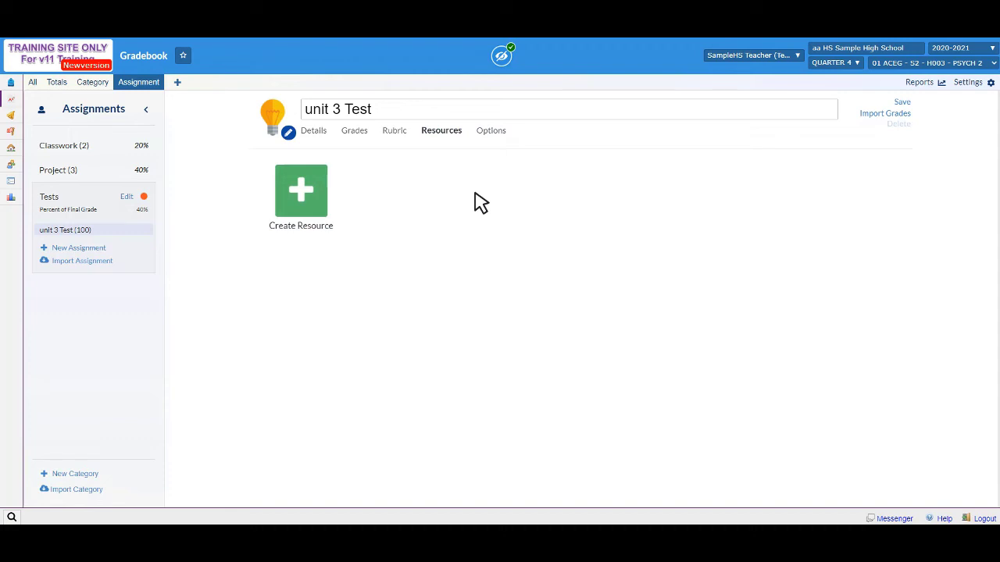
# Step: Restrict the assignment to individual students only and assign it to the Blue and Green groups
pyautogui.click(490, 135)
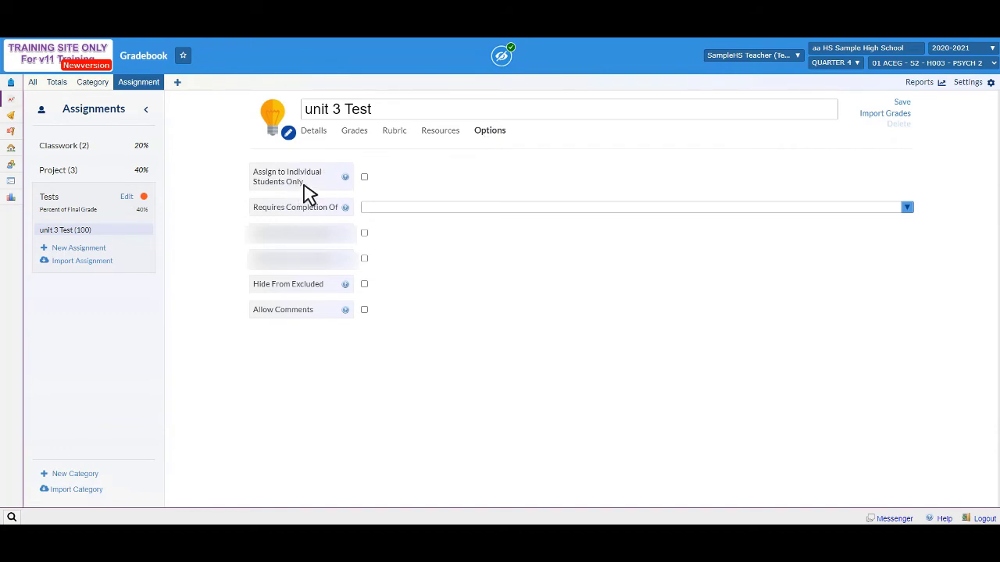
pyautogui.click(364, 178)
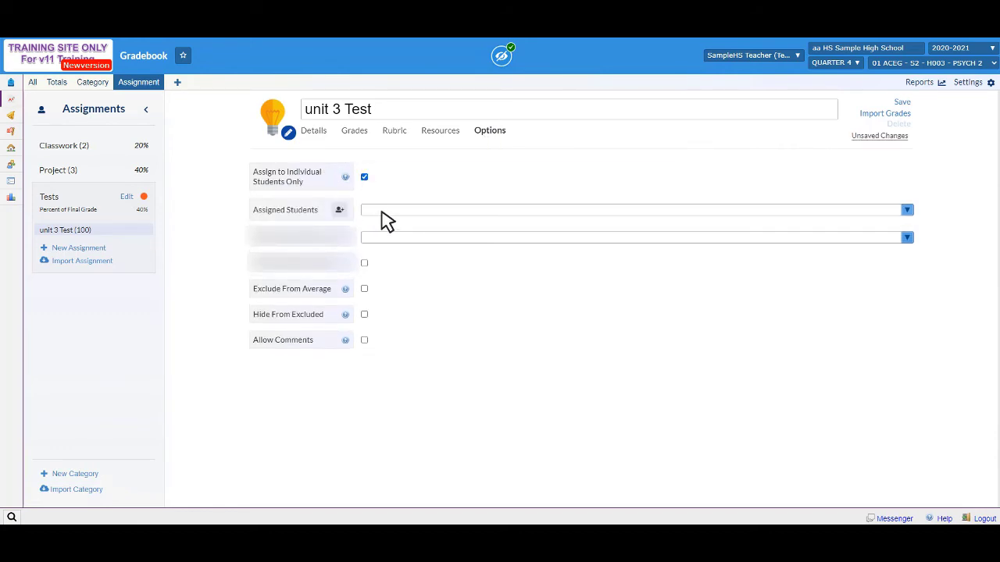
pyautogui.click(382, 212)
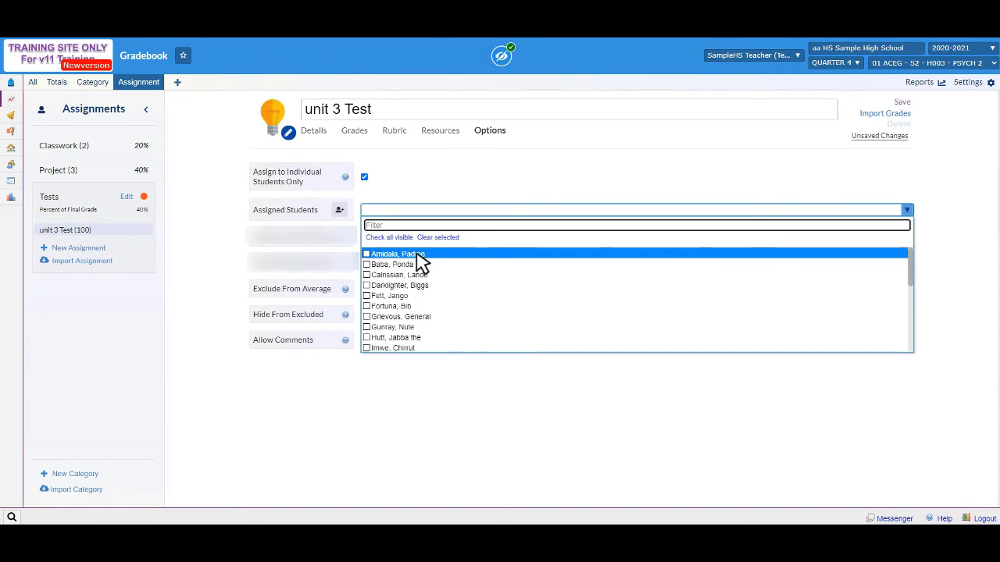
pyautogui.click(339, 212)
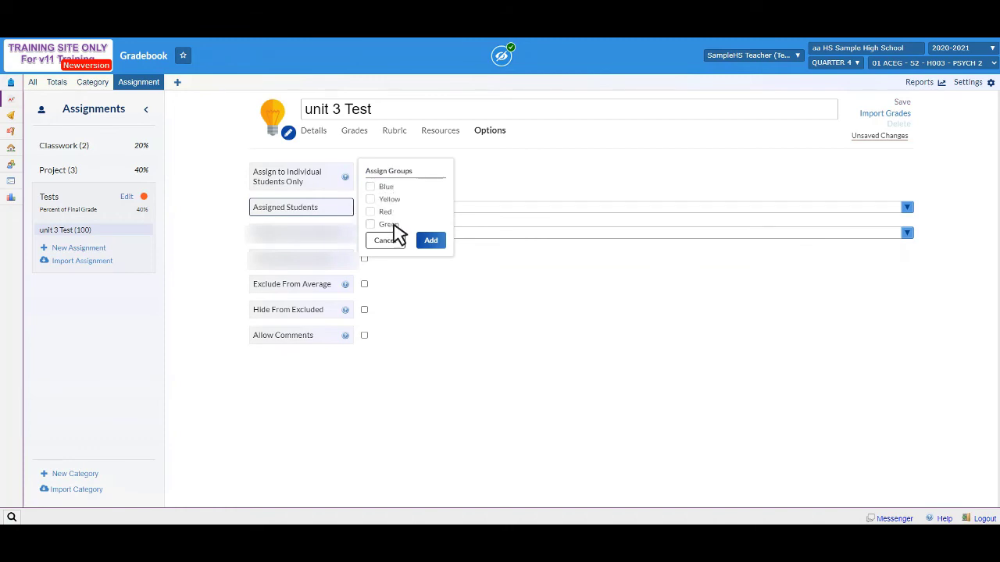
pyautogui.click(370, 187)
pyautogui.click(371, 225)
pyautogui.click(433, 240)
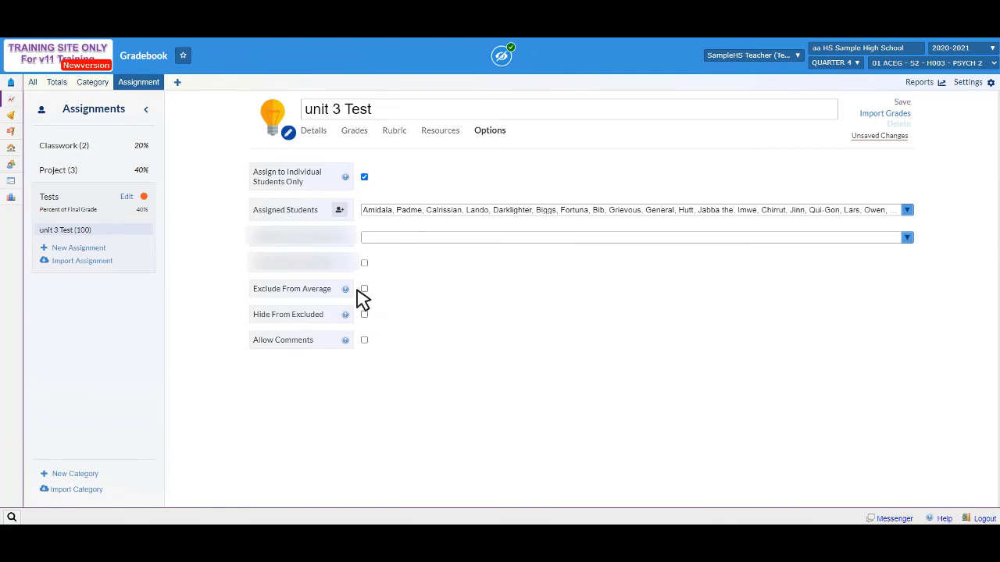
# Step: Preview the comment settings by switching Allow Comments on and back off, and save the assignment's options
pyautogui.moveTo(346, 317)
pyautogui.moveTo(346, 295)
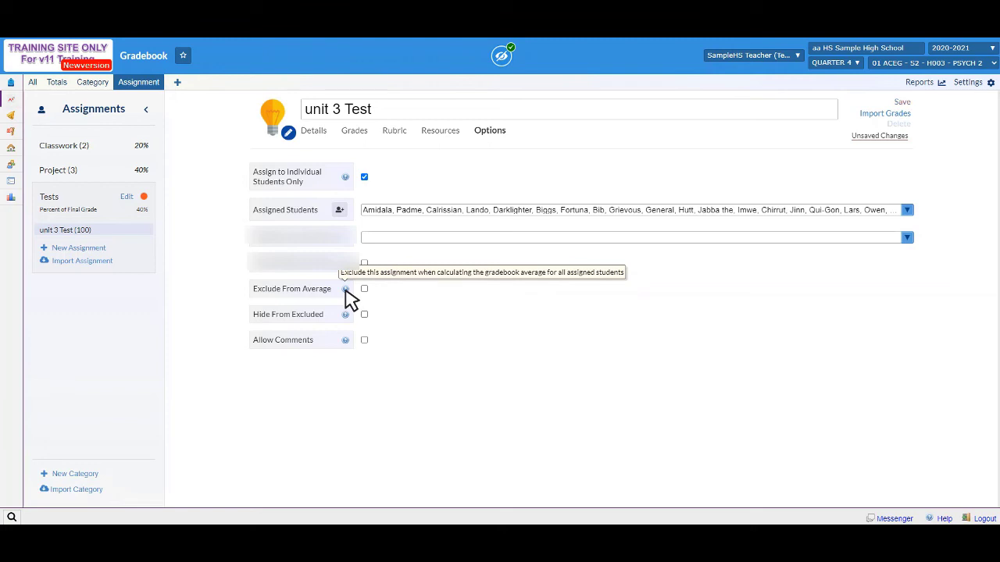
pyautogui.moveTo(344, 314)
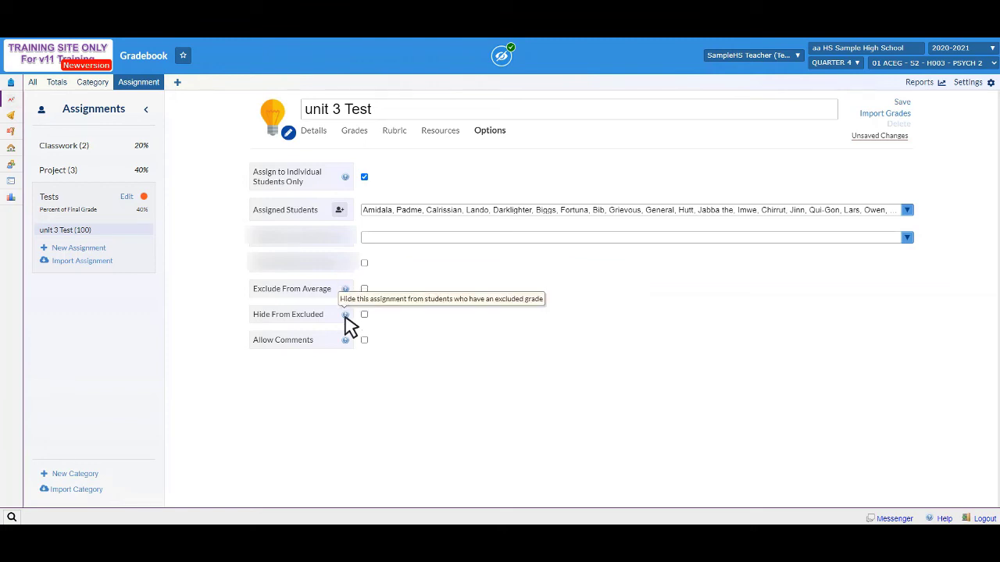
pyautogui.moveTo(347, 344)
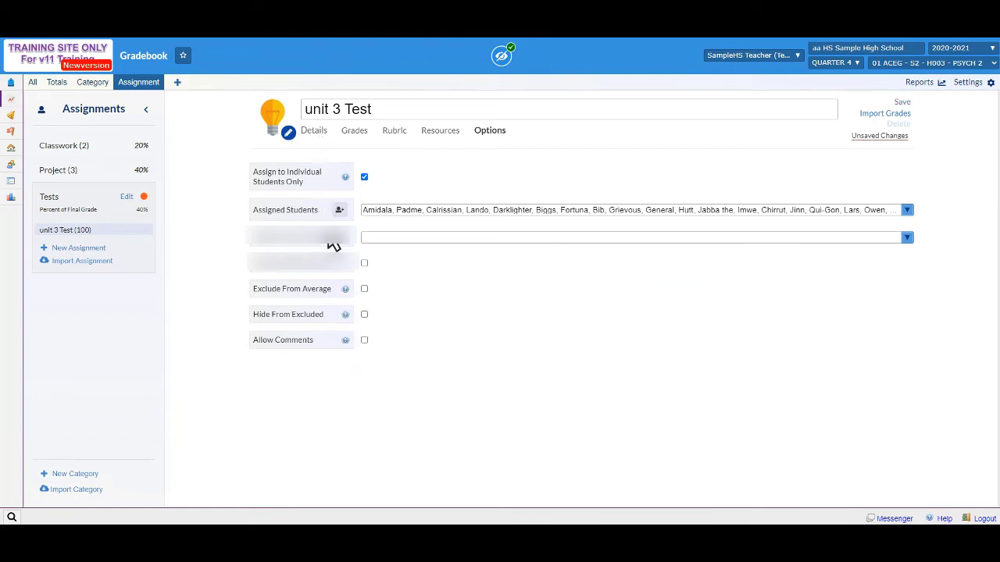
pyautogui.click(364, 340)
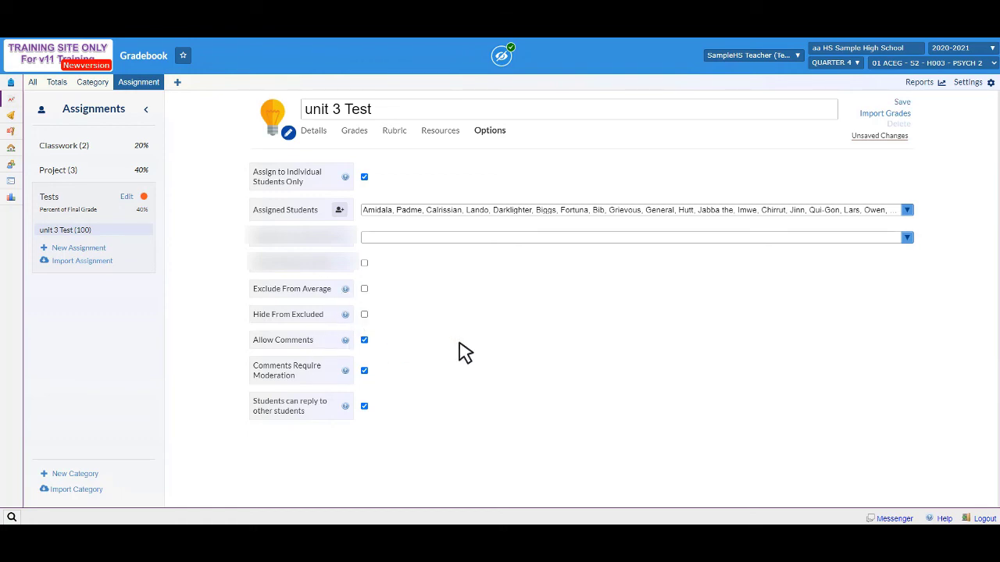
pyautogui.click(364, 340)
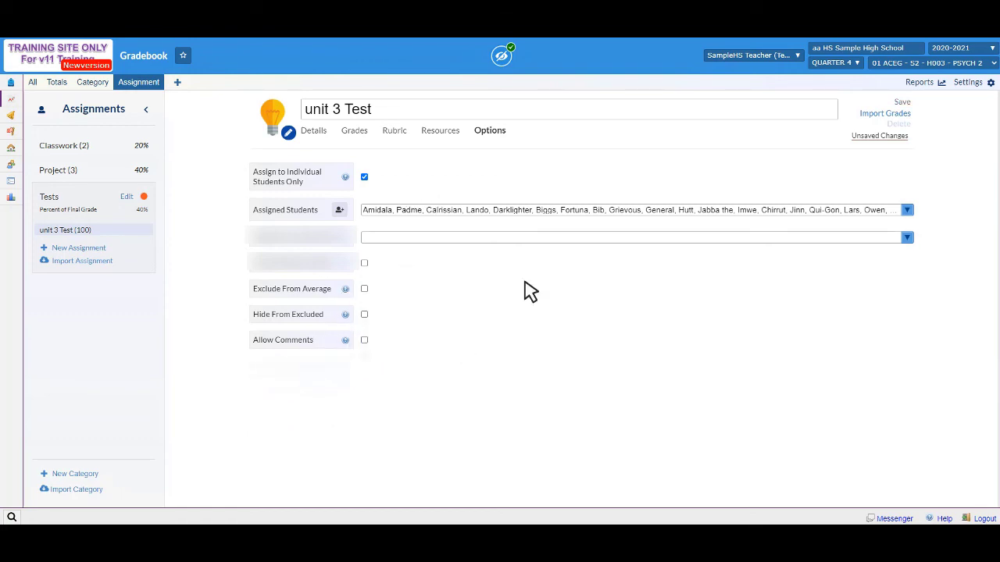
pyautogui.click(901, 102)
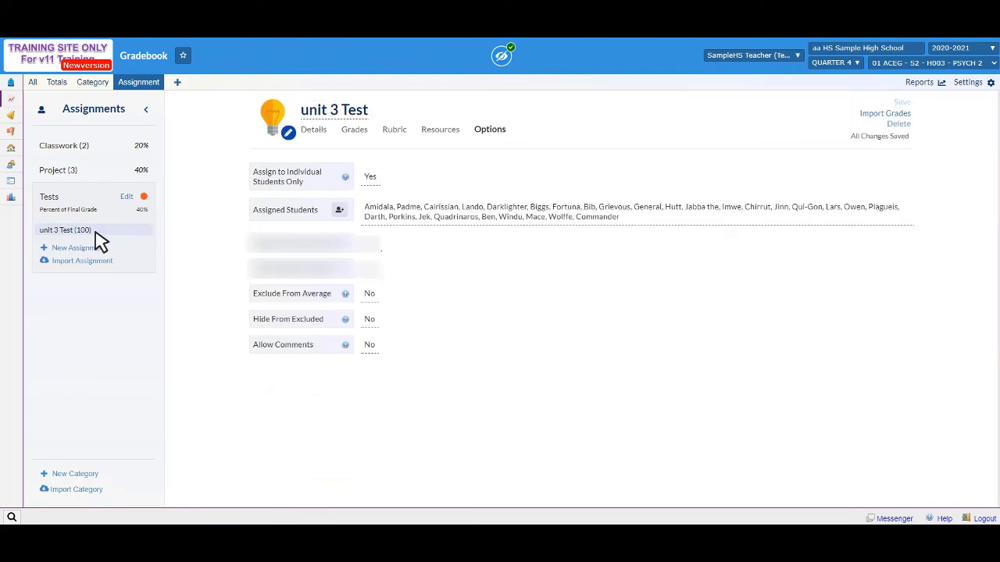
# Step: Open the unit 3 Test assignment from its column in the full gradebook and retitle it "Unit 3 Test"
pyautogui.click(32, 84)
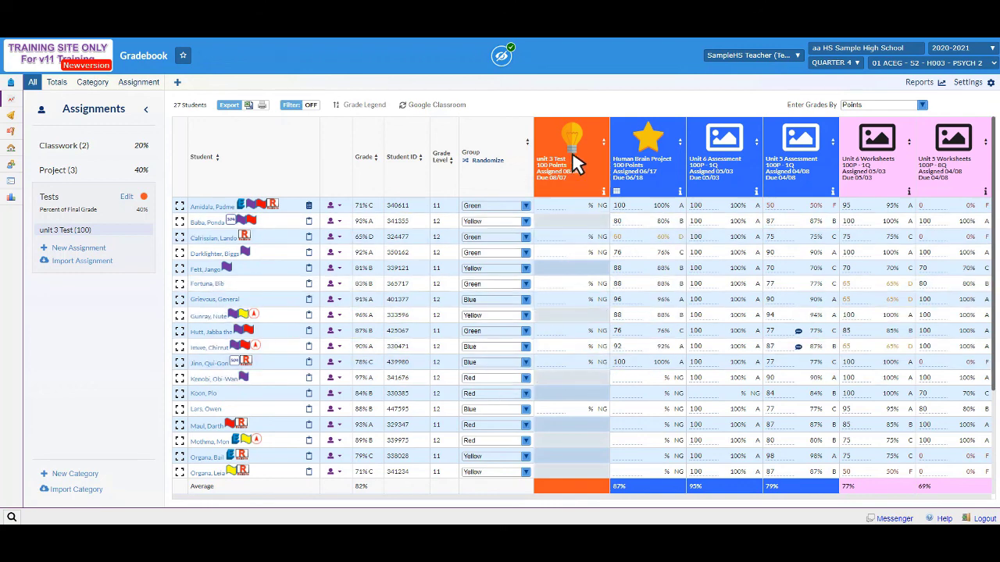
pyautogui.moveTo(604, 194)
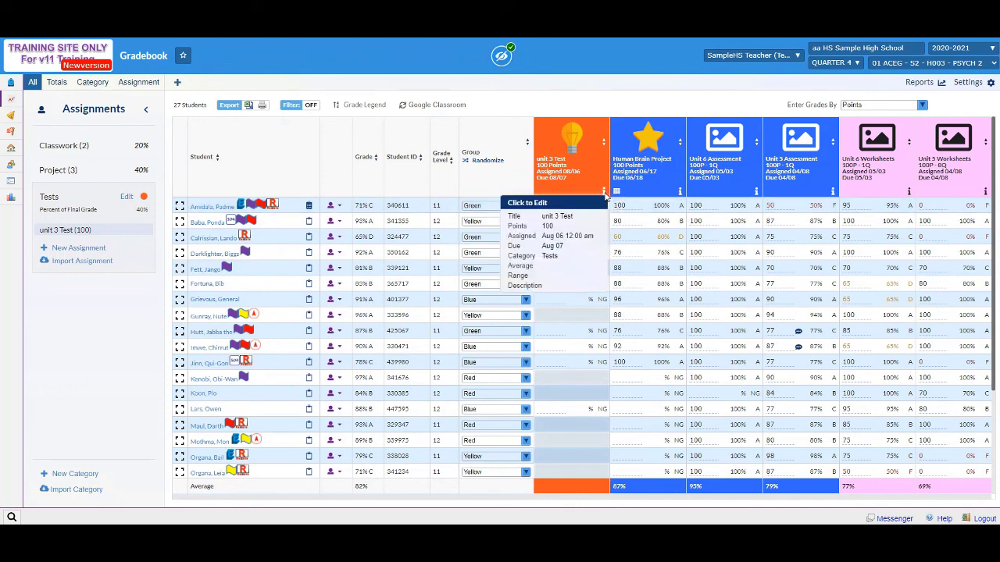
pyautogui.click(605, 195)
pyautogui.click(314, 113)
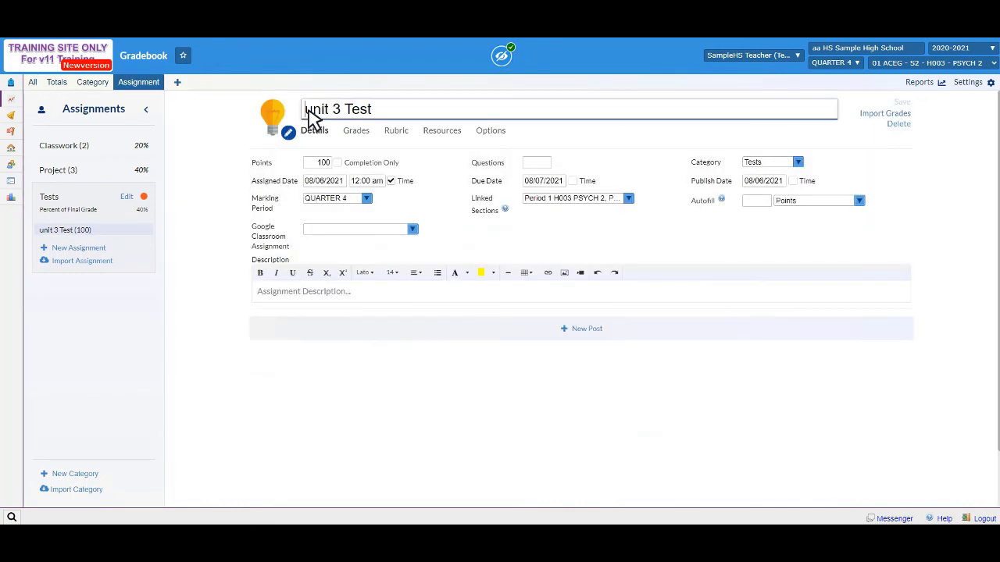
pyautogui.press('BackSpace')
pyautogui.write('U')
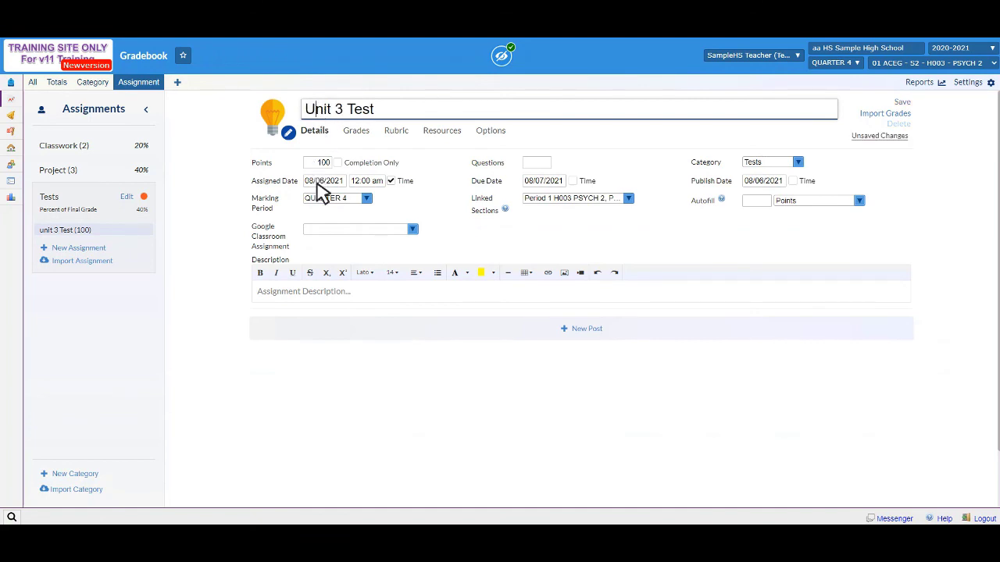
# Step: Set the assignment's due date to 08/10/2021 and save the change to all linked PSYCH 2 periods
pyautogui.click(548, 182)
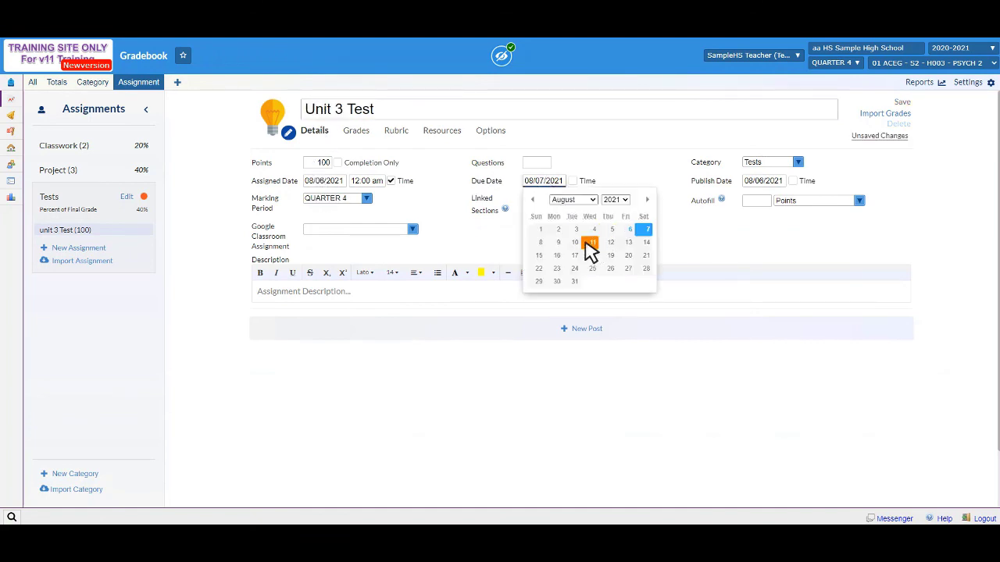
pyautogui.click(575, 242)
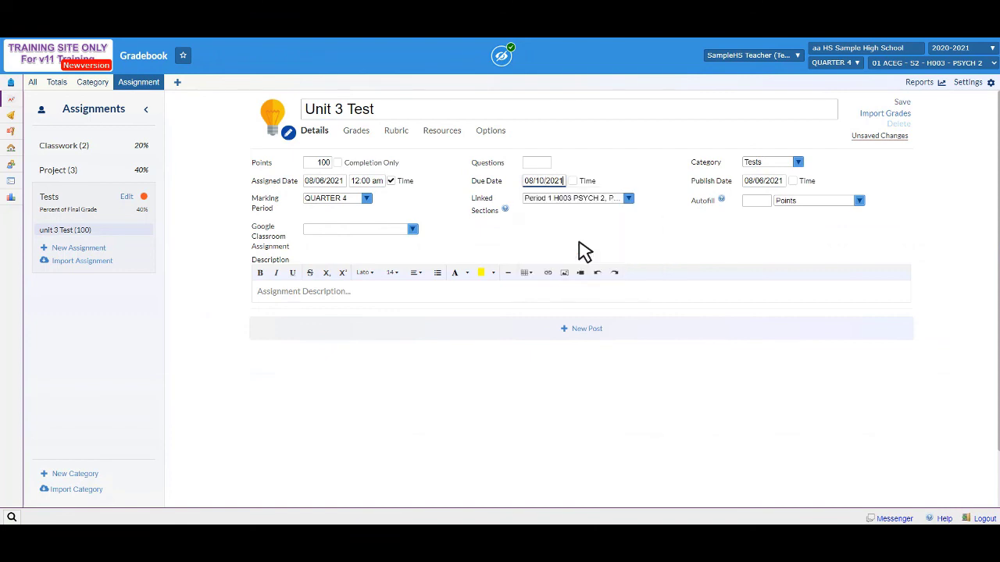
pyautogui.click(903, 101)
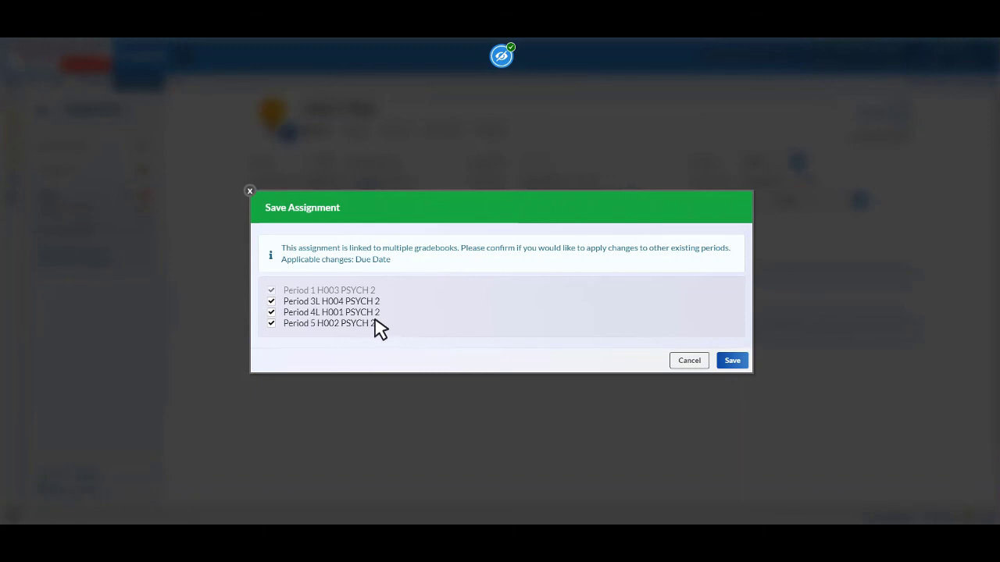
pyautogui.click(737, 361)
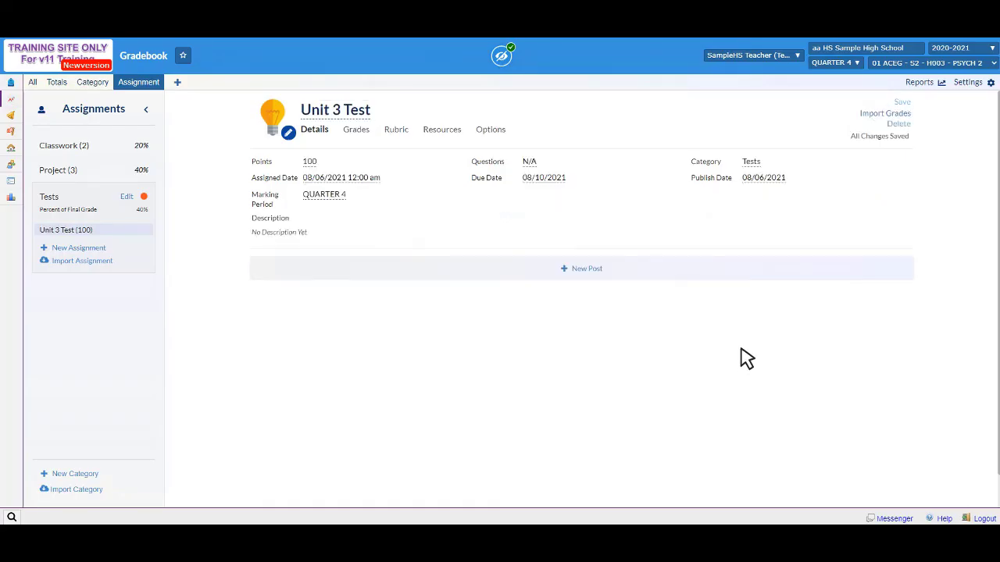